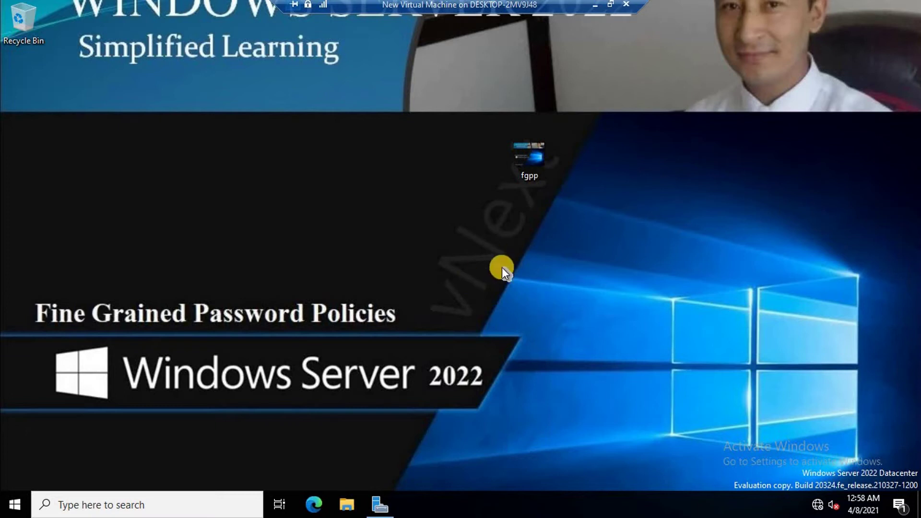
# Maximize Server Manager and launch Active Directory Users and Computers from Tools
pyautogui.click(377, 503)
pyautogui.click(879, 7)
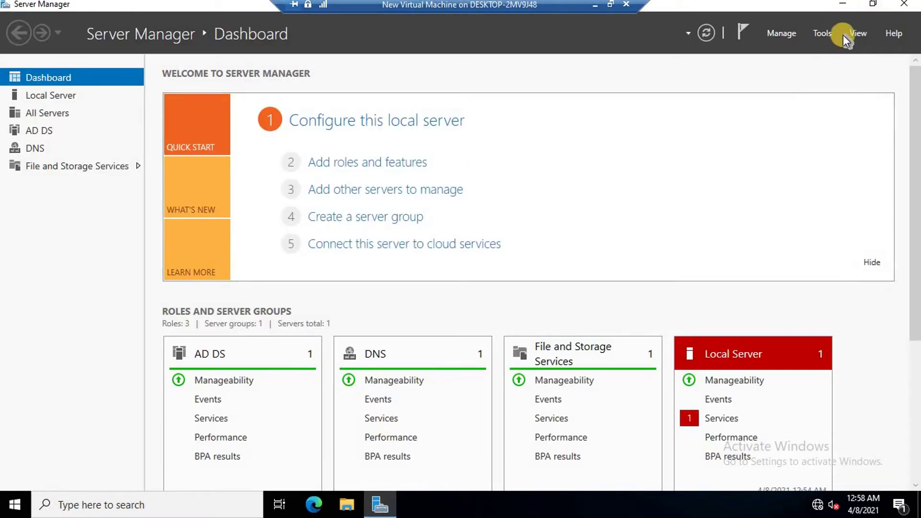
pyautogui.click(827, 34)
pyautogui.click(806, 112)
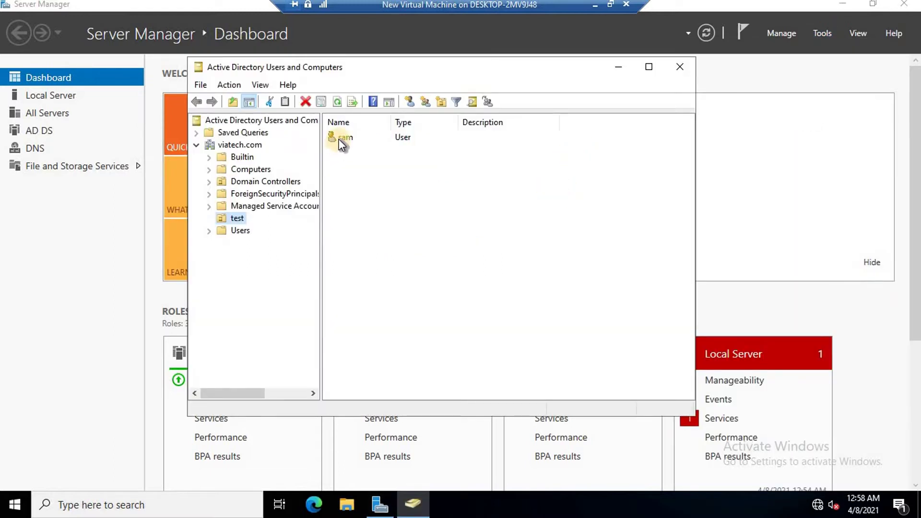
# Try resetting the test OU user's password to a three-character one; dismiss the policy rejection
pyautogui.click(338, 138)
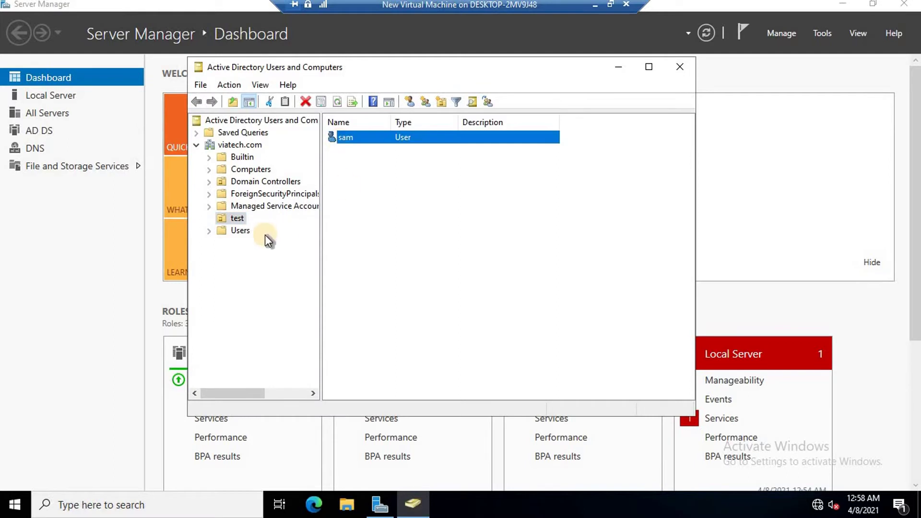
pyautogui.rightClick(358, 133)
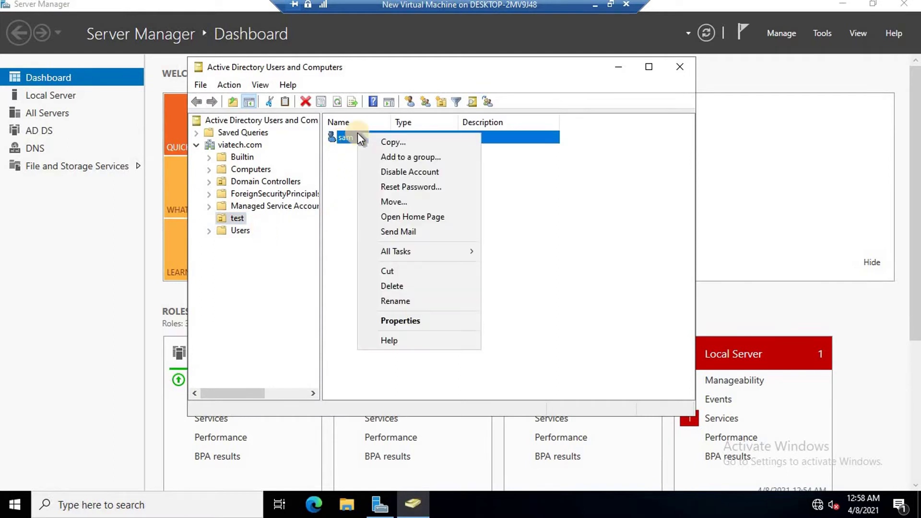
pyautogui.click(401, 188)
pyautogui.write('123')
pyautogui.press('Tab')
pyautogui.write('123')
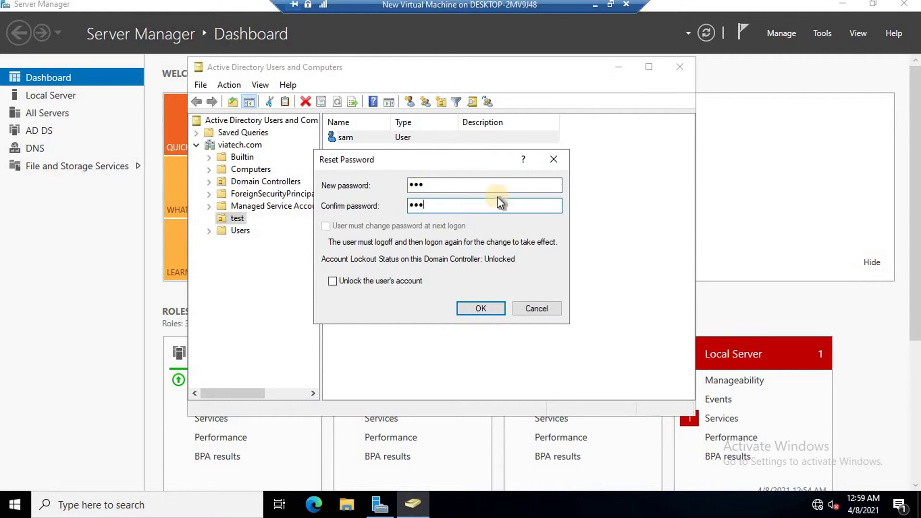
pyautogui.click(481, 307)
pyautogui.click(557, 309)
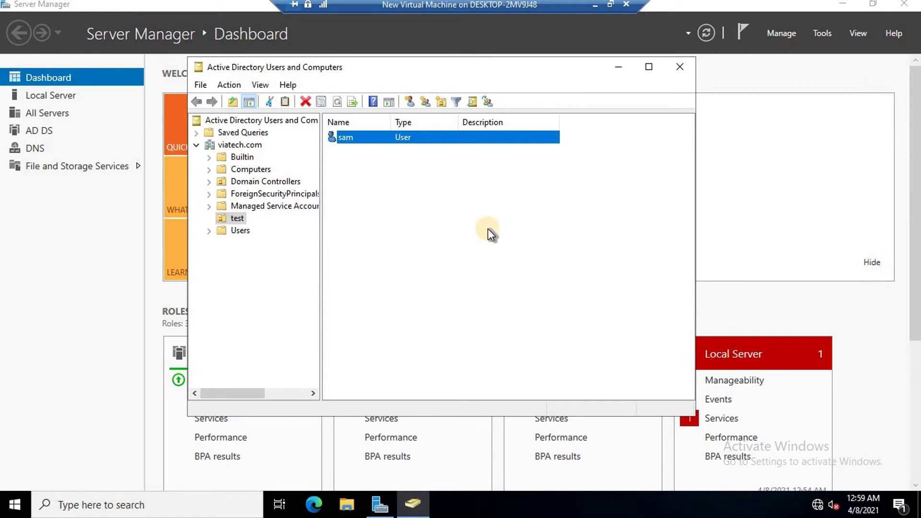
pyautogui.click(436, 211)
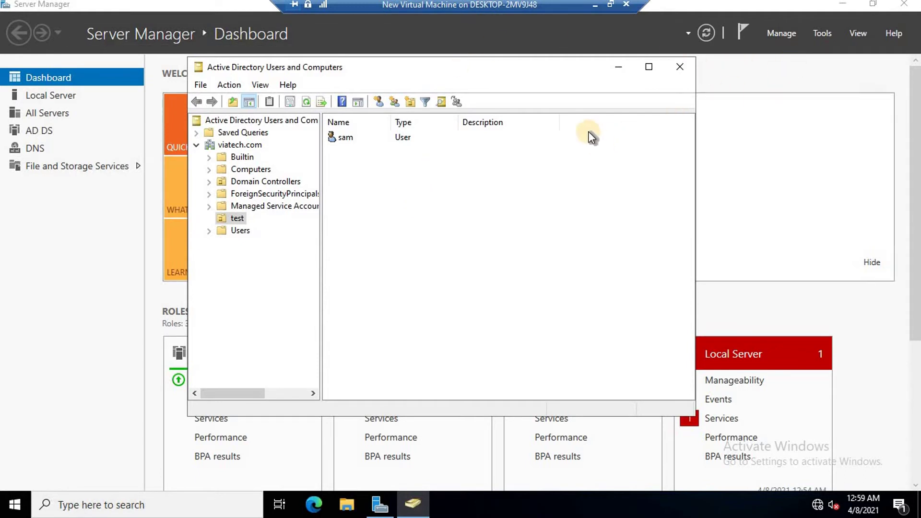
pyautogui.moveTo(524, 71); pyautogui.dragTo(497, 67)
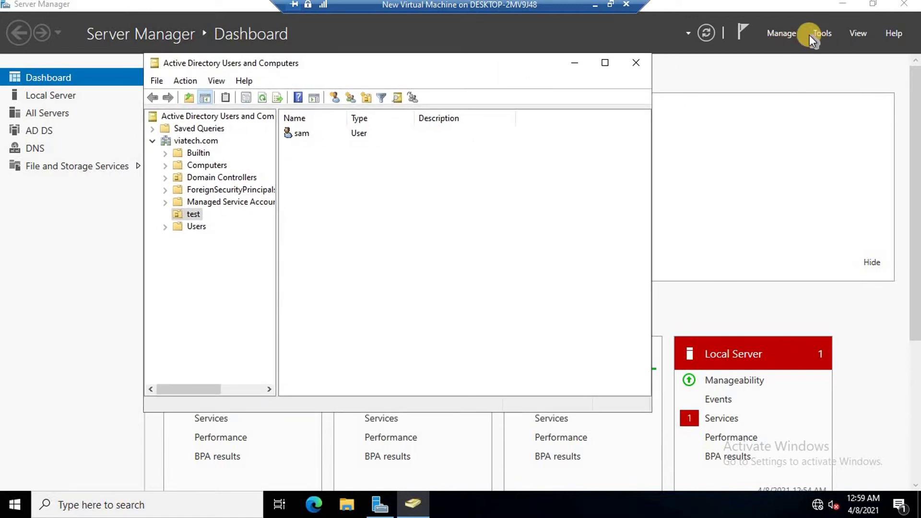
# Launch Active Directory Administrative Center and open viatech > System > Password Settings Container
pyautogui.click(823, 33)
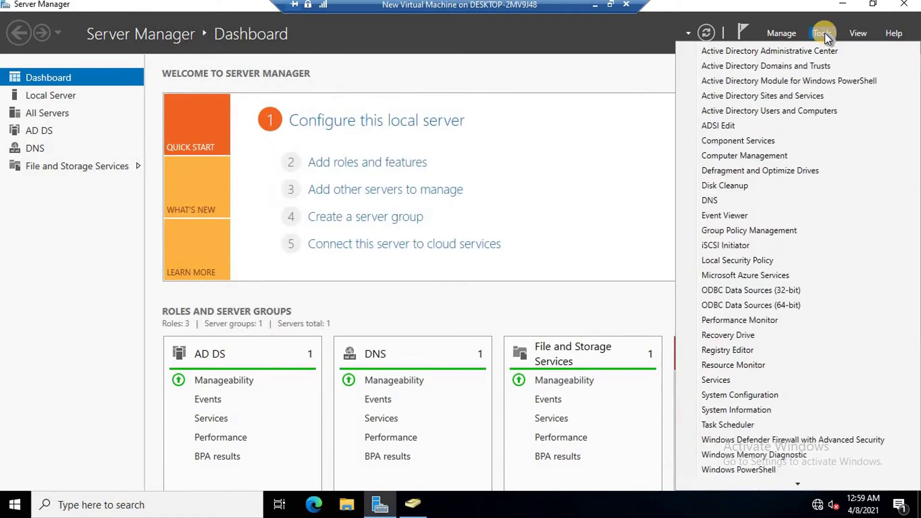
pyautogui.click(766, 51)
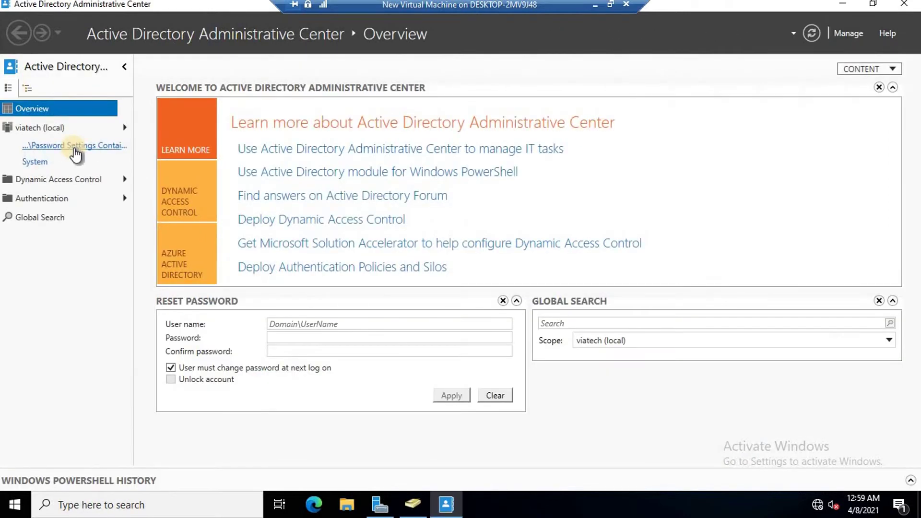
pyautogui.click(39, 128)
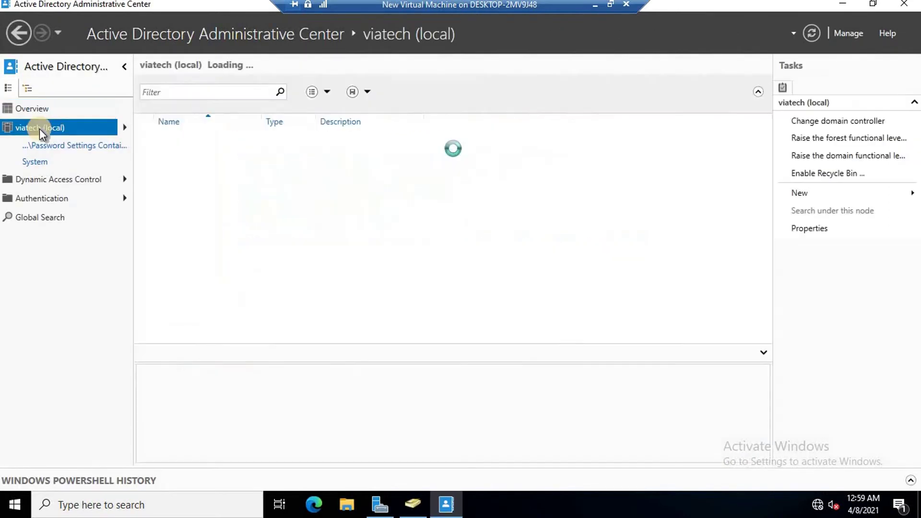
pyautogui.scroll(-1, 233, 208)
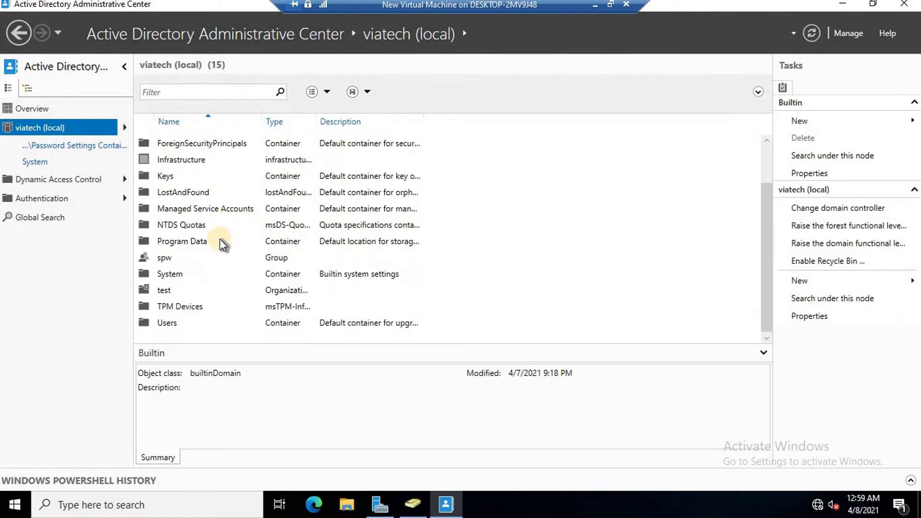
pyautogui.doubleClick(170, 274)
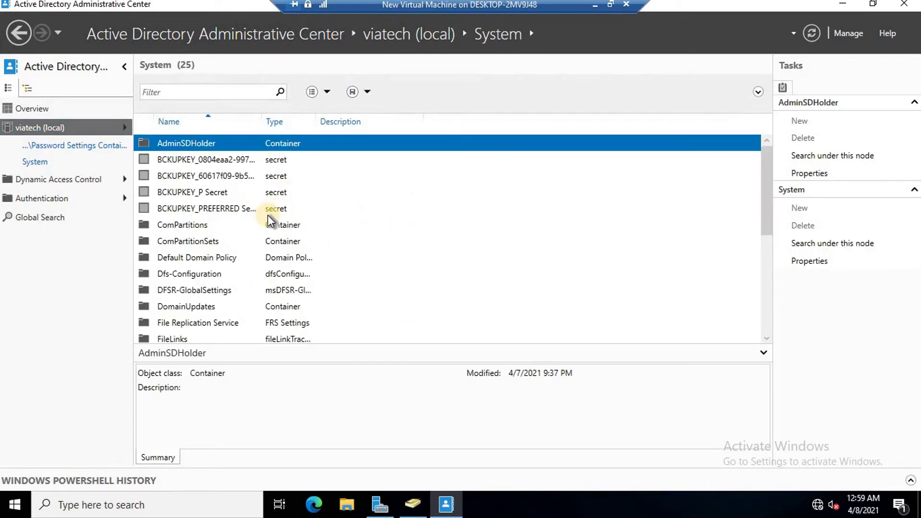
pyautogui.scroll(-3, 264, 219)
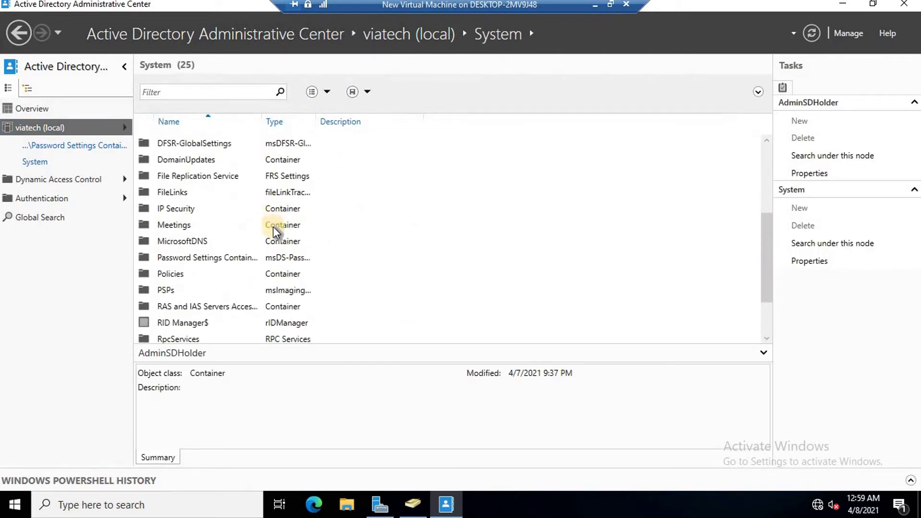
pyautogui.click(214, 258)
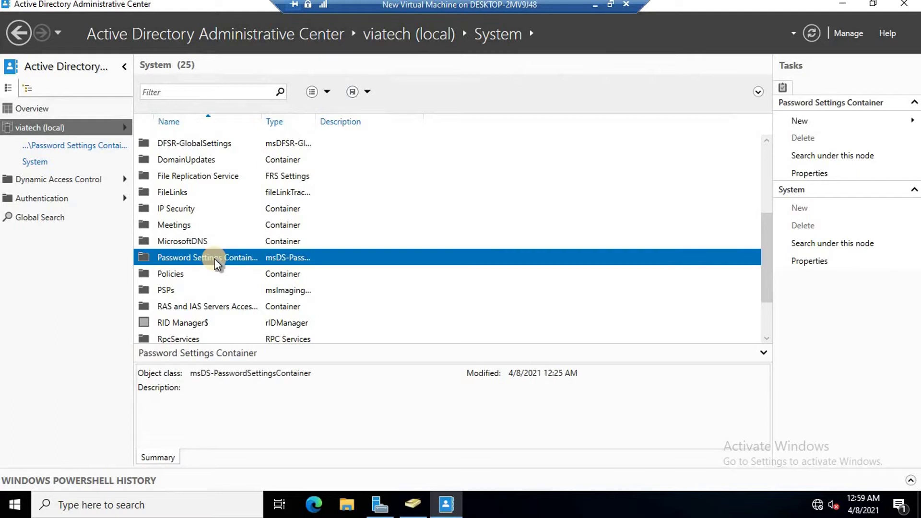
pyautogui.doubleClick(215, 259)
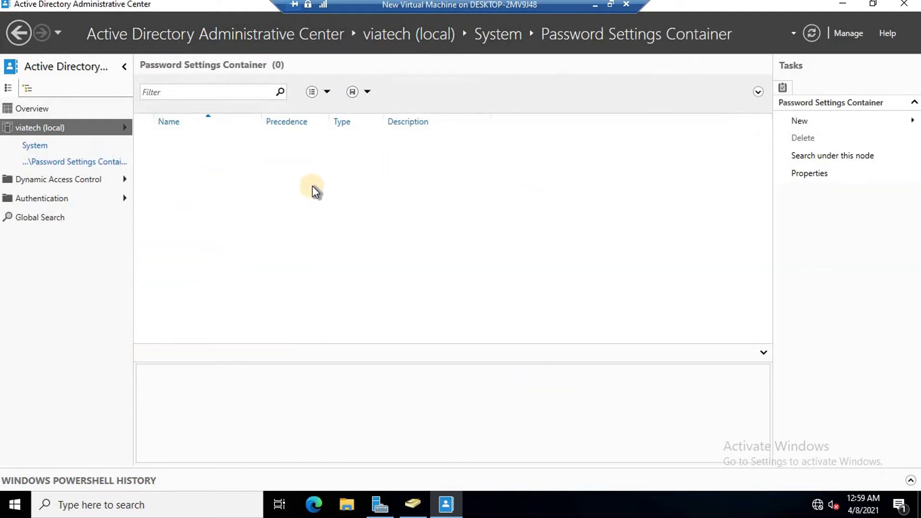
# Create a new Password Settings object in the empty container
pyautogui.rightClick(251, 180)
pyautogui.click(493, 164)
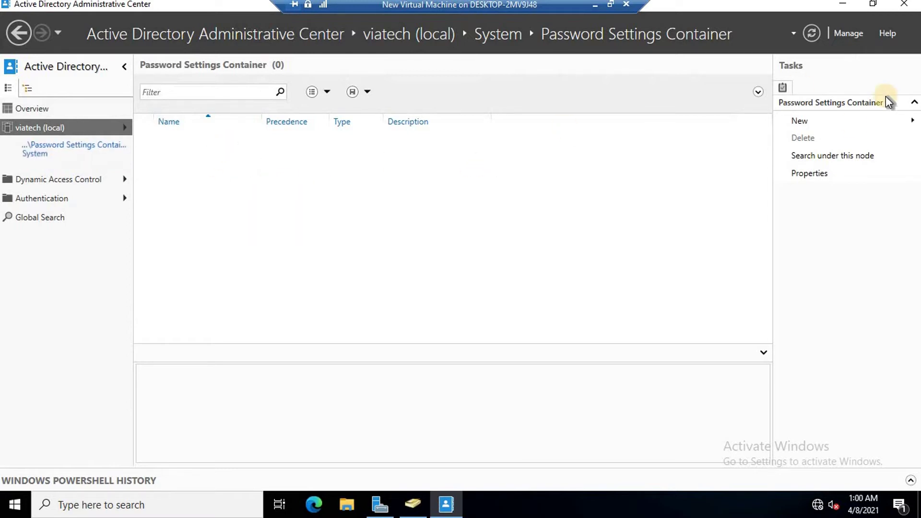
pyautogui.rightClick(297, 174)
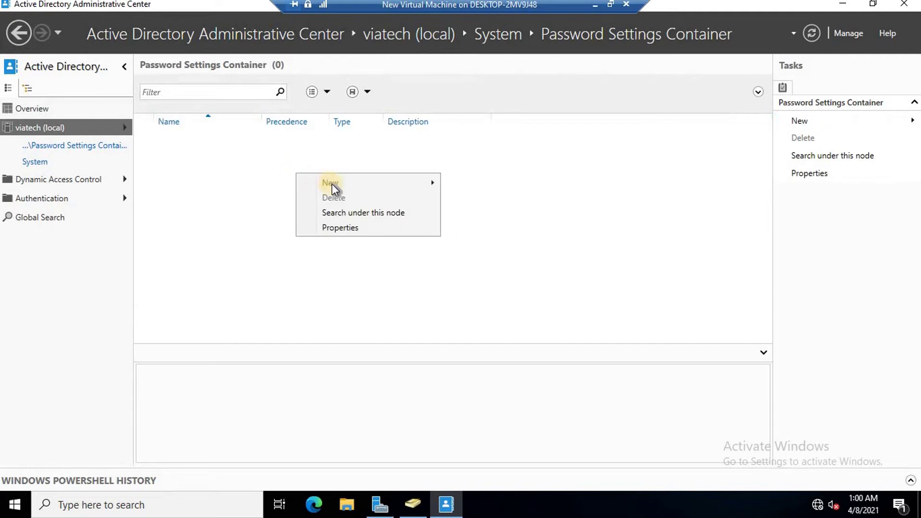
pyautogui.moveTo(331, 185)
pyautogui.click(507, 185)
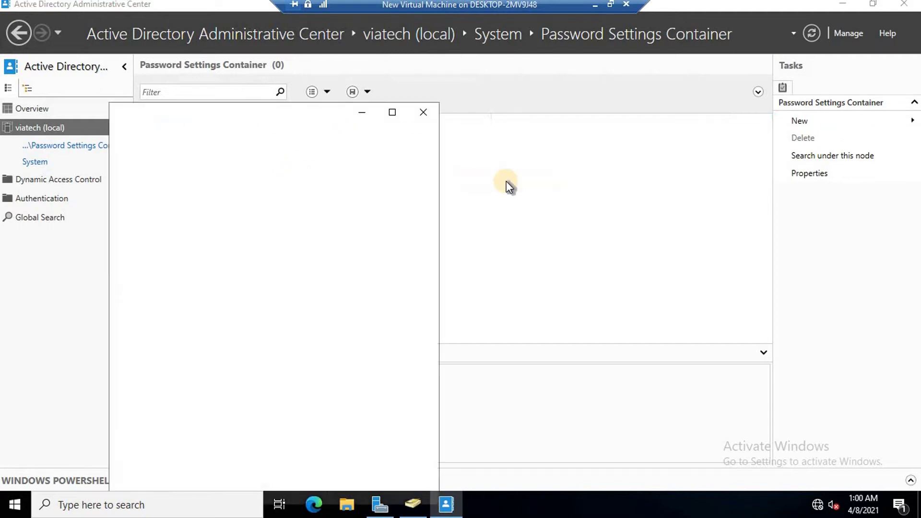
# Name the policy 'simple password policy' with precedence 10 and minimum password length 3
pyautogui.click(654, 111)
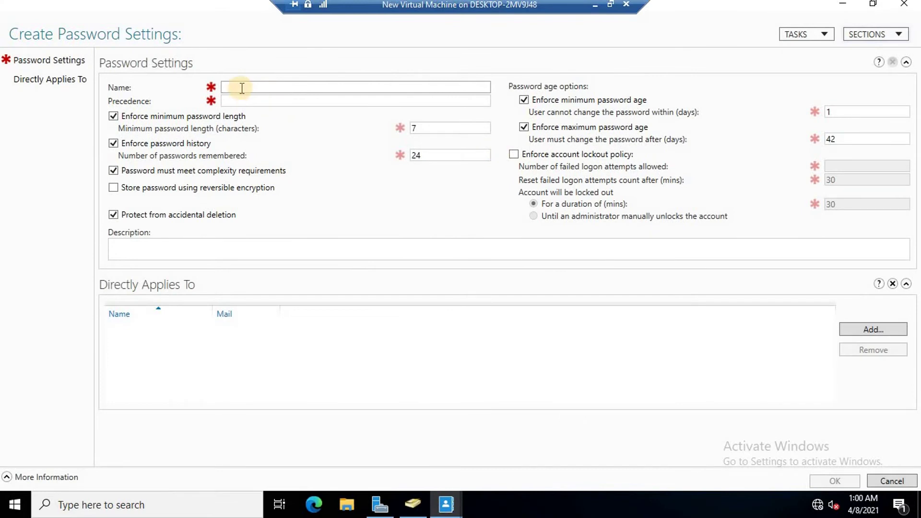
pyautogui.write('simple password policy')
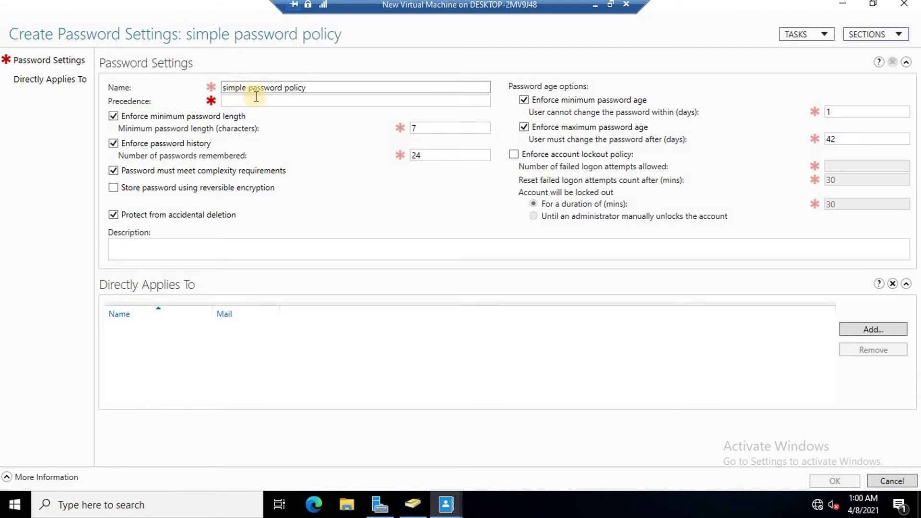
pyautogui.click(232, 102)
pyautogui.write('10')
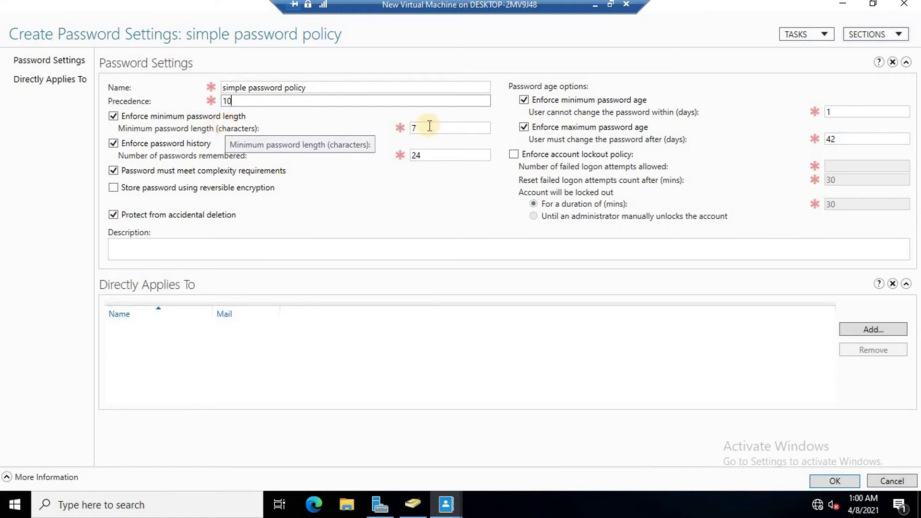
pyautogui.click(406, 128)
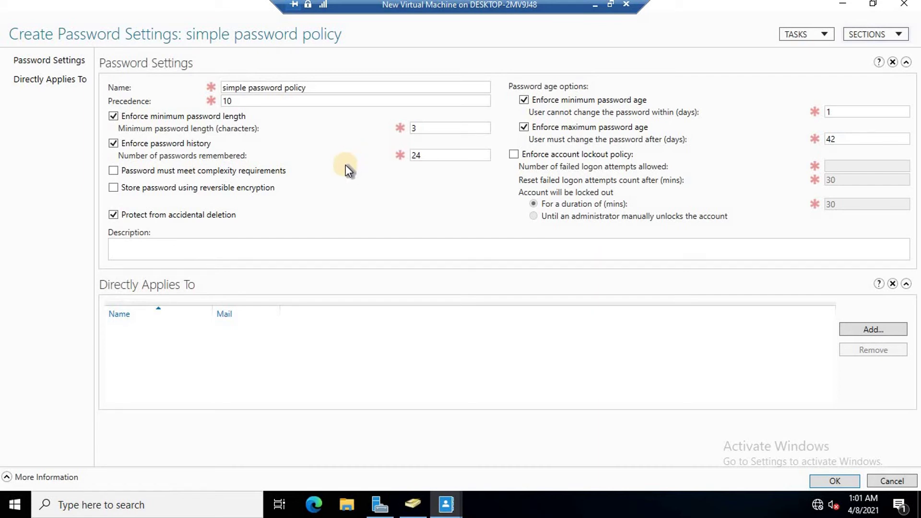
pyautogui.moveTo(213, 188)
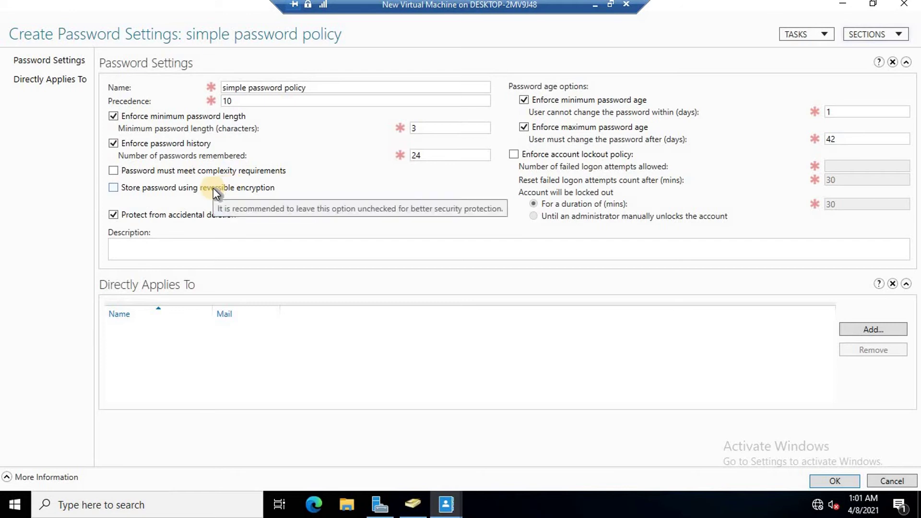
pyautogui.moveTo(375, 174)
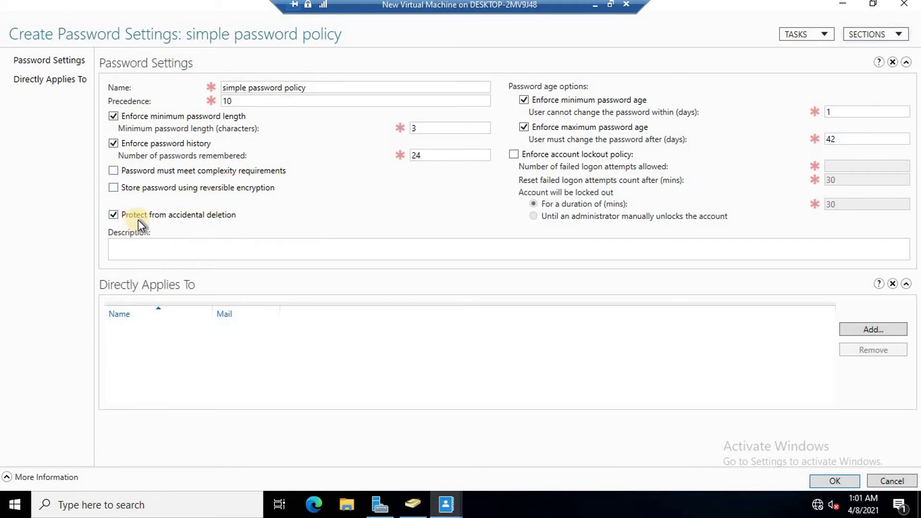
pyautogui.moveTo(171, 218)
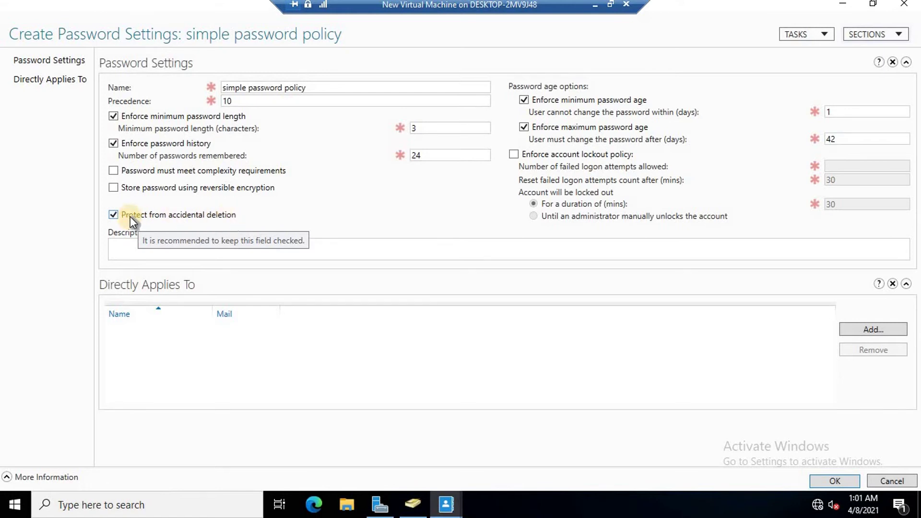
# Turn off accidental-deletion protection and review the 1- and 42-day password age values
pyautogui.click(114, 215)
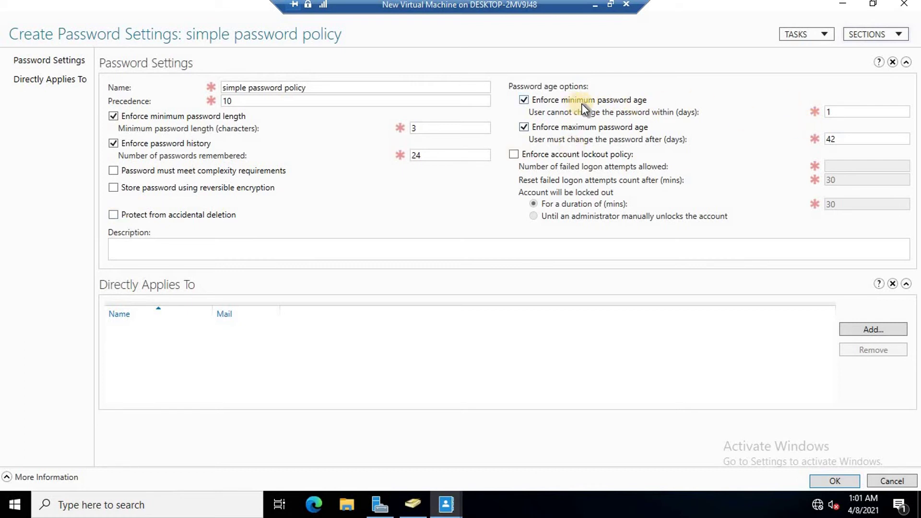
pyautogui.click(837, 112)
pyautogui.click(840, 138)
# Enable account lockout with administrator unlock, then switch lockout back off
pyautogui.click(514, 154)
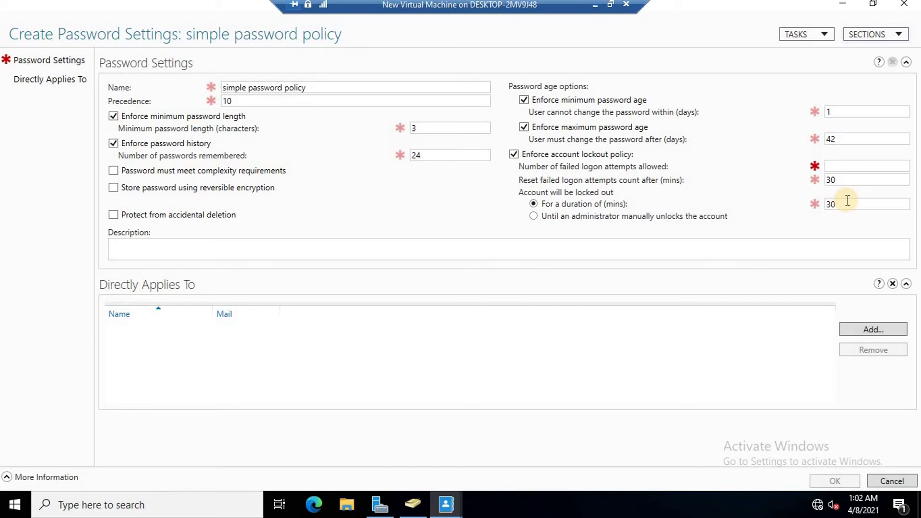
pyautogui.click(534, 216)
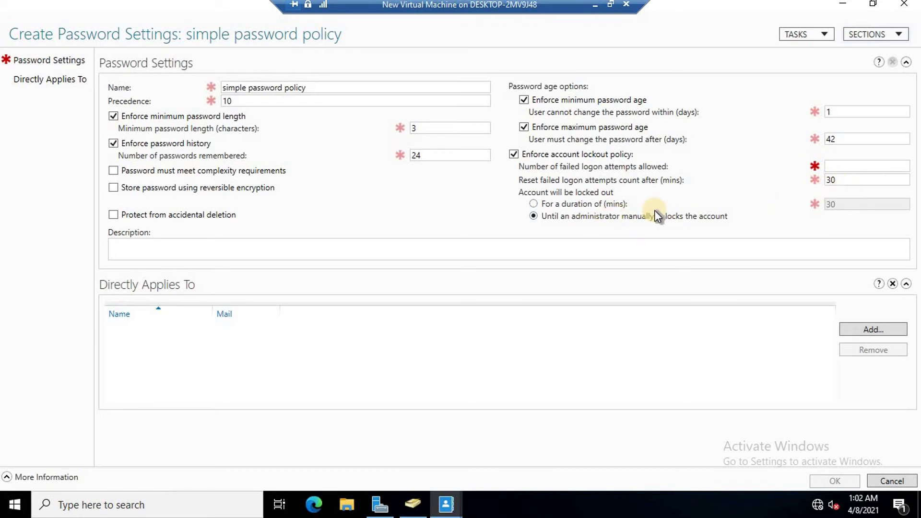
pyautogui.click(514, 154)
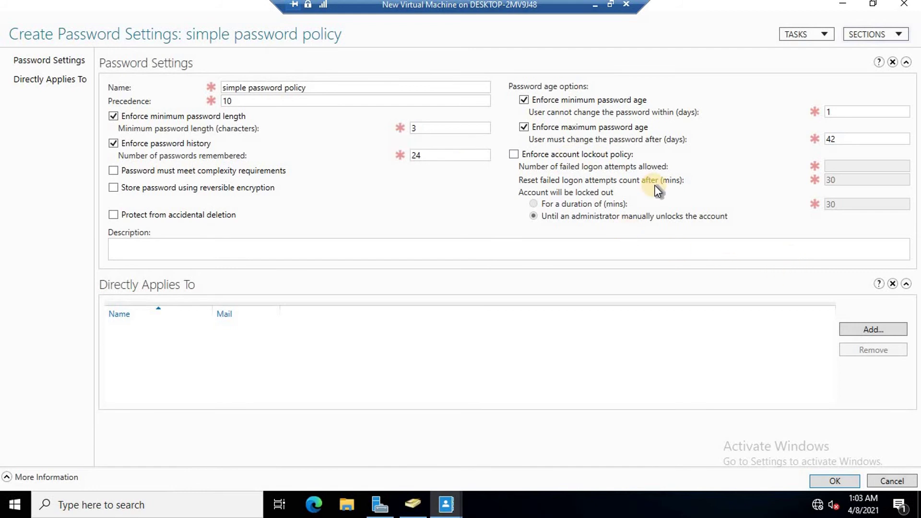
# Apply the policy directly to the spw group and create it
pyautogui.click(870, 330)
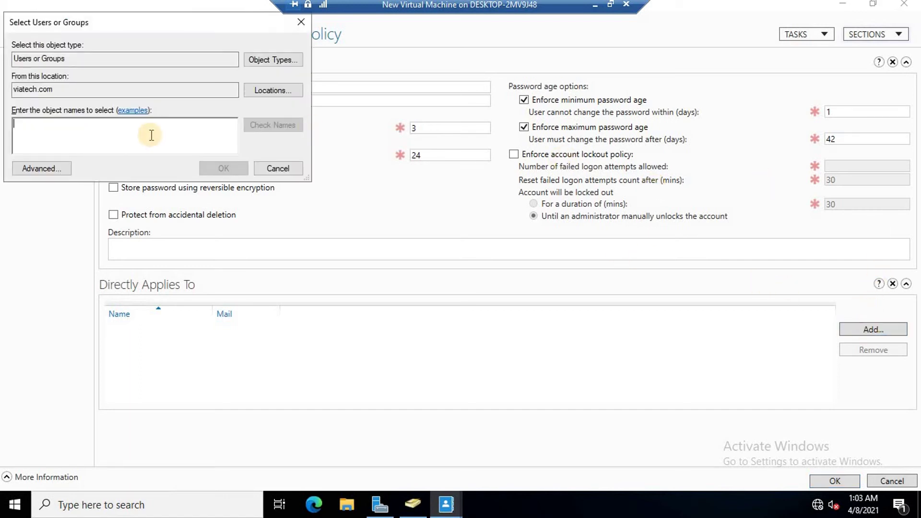
pyautogui.write('spw')
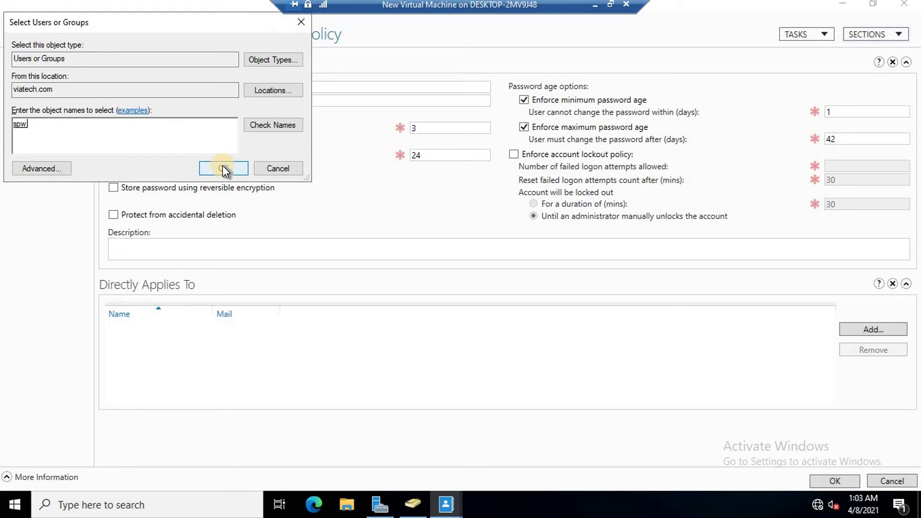
pyautogui.moveTo(186, 21); pyautogui.dragTo(355, 94)
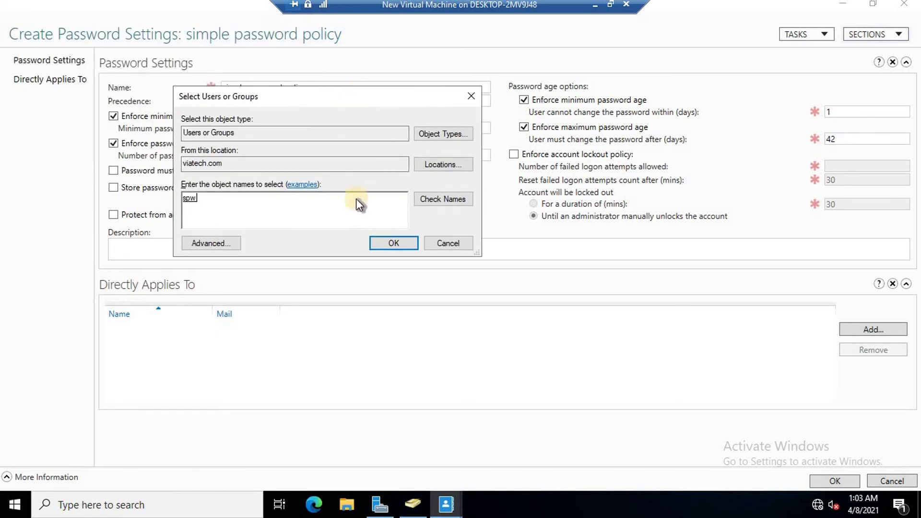
pyautogui.click(396, 244)
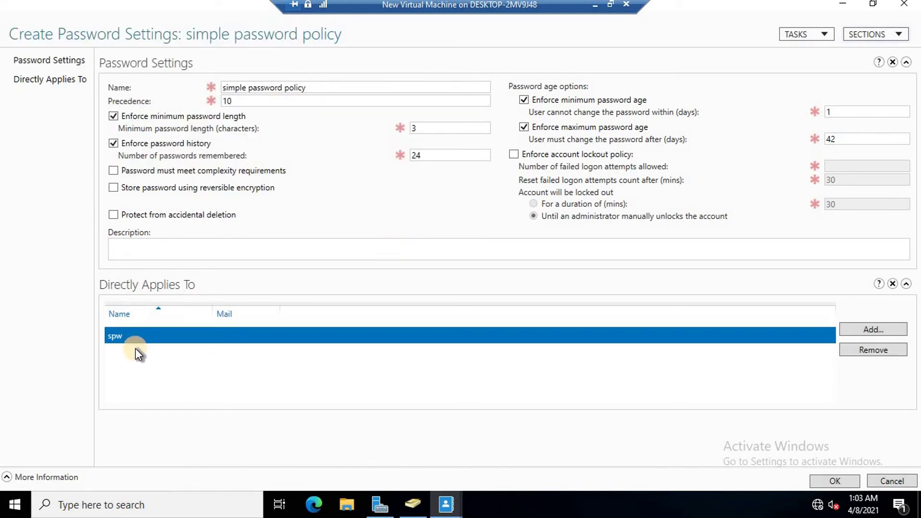
pyautogui.click(830, 479)
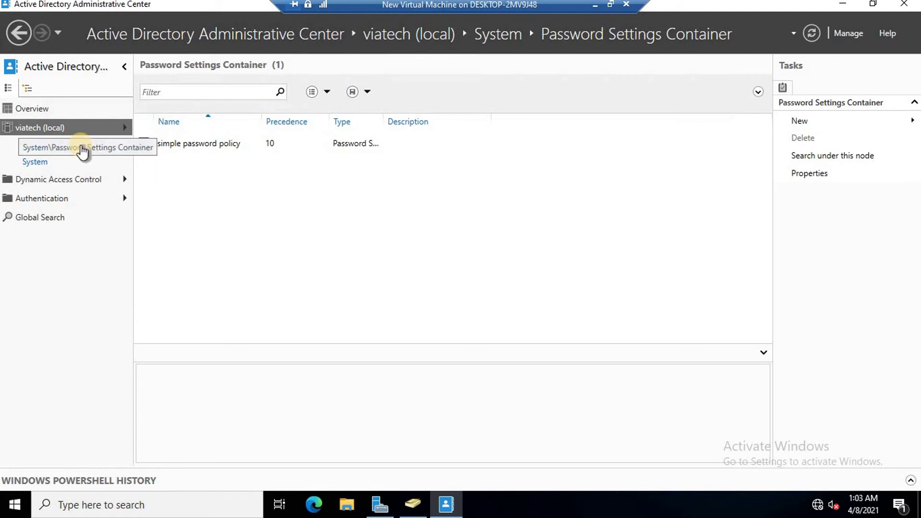
# Review the simple password policy's properties without changes, then close the Administrative Center
pyautogui.click(205, 146)
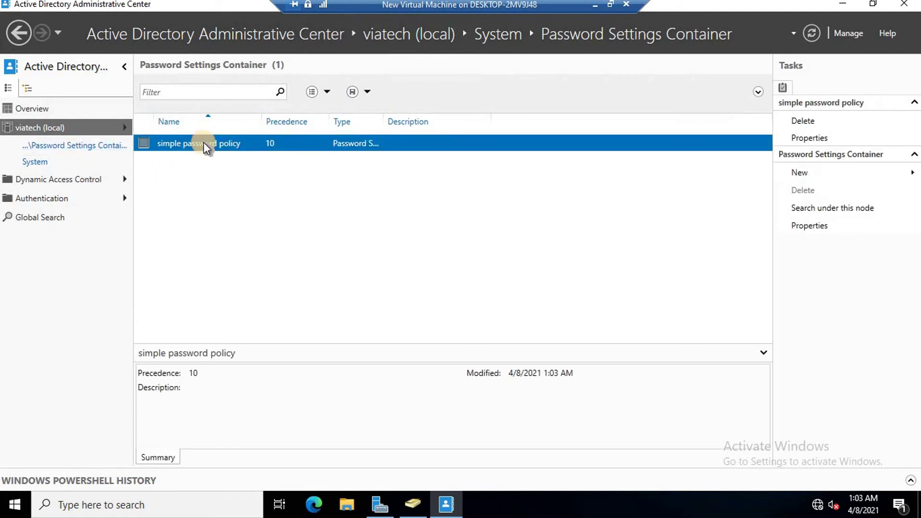
pyautogui.rightClick(205, 145)
pyautogui.click(242, 167)
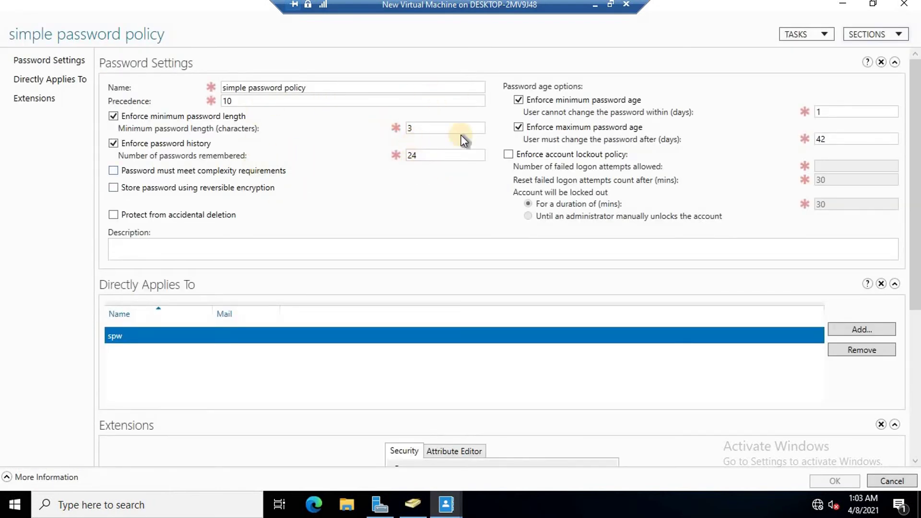
pyautogui.click(890, 480)
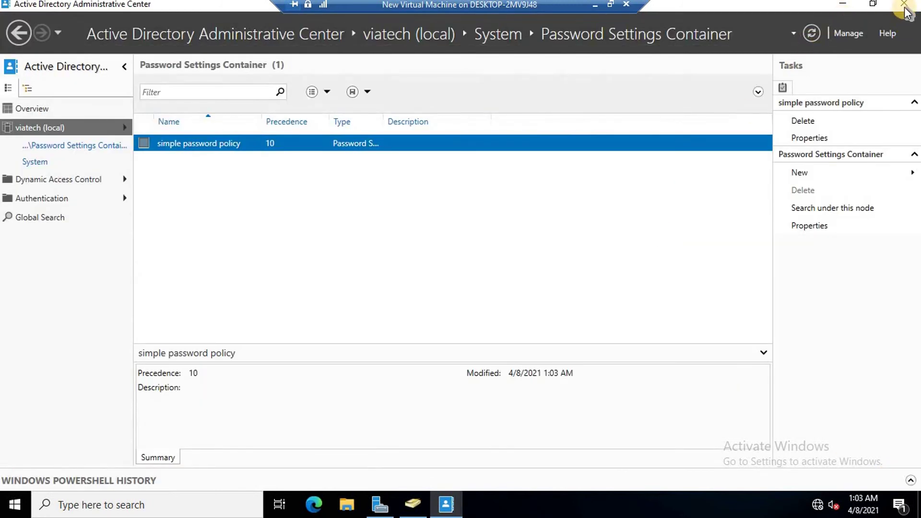
pyautogui.click(904, 3)
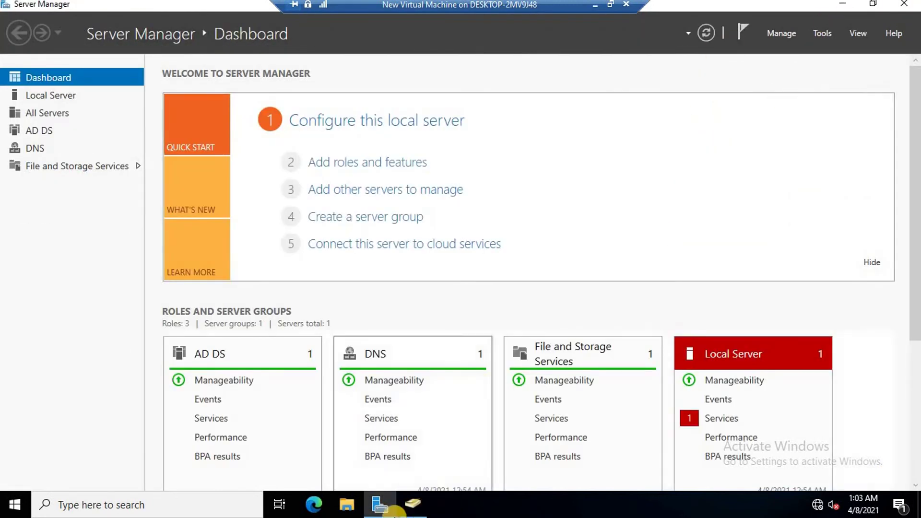
# Attempt a three-character password reset for the test OU user and dismiss the rejection
pyautogui.click(412, 503)
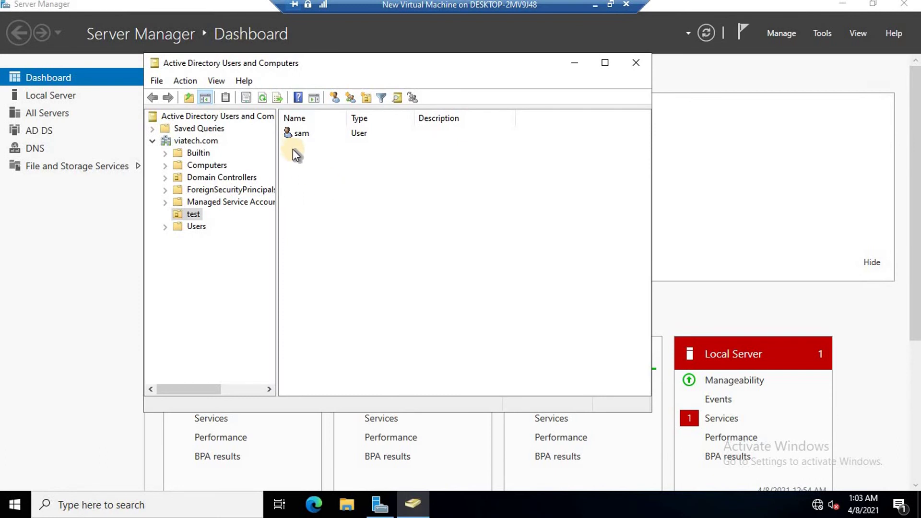
pyautogui.click(298, 133)
pyautogui.rightClick(301, 133)
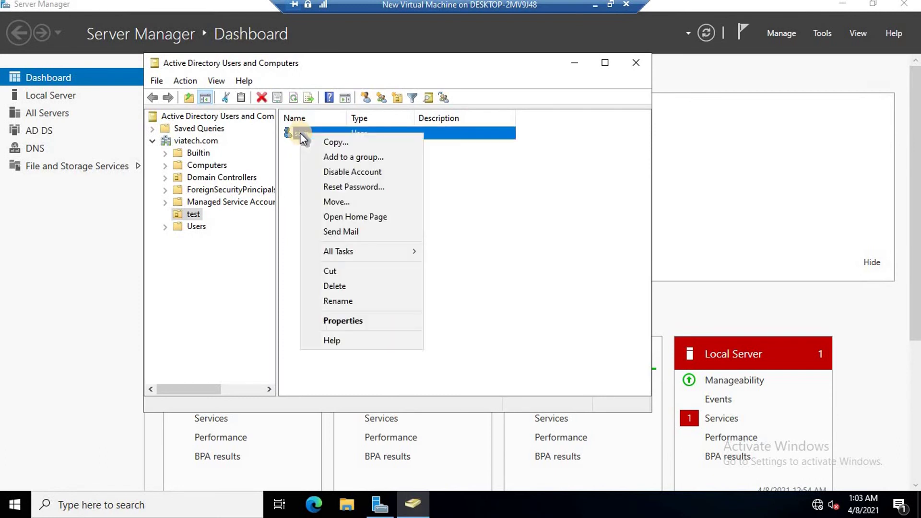
pyautogui.click(344, 187)
pyautogui.write('123')
pyautogui.press('Tab')
pyautogui.write('123')
pyautogui.press('BackSpace')
pyautogui.press('BackSpace')
pyautogui.press('BackSpace')
pyautogui.write('123')
pyautogui.click(442, 305)
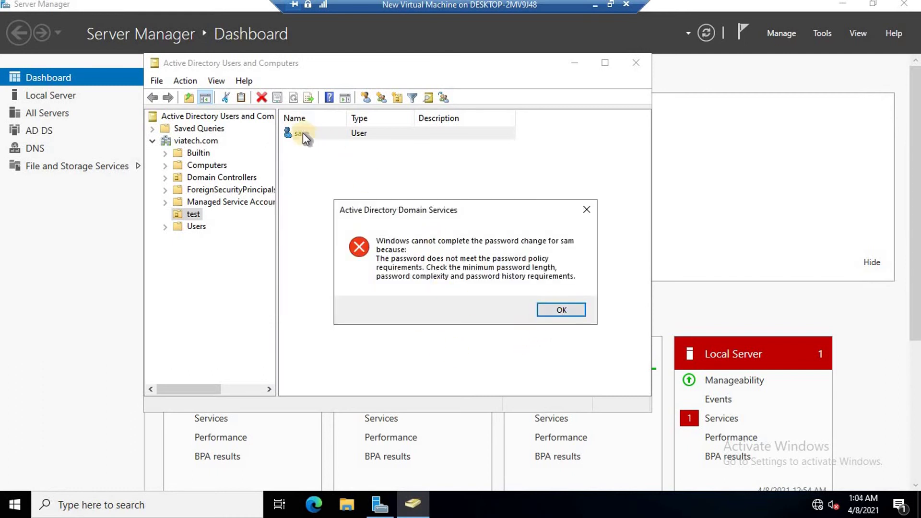
pyautogui.click(572, 313)
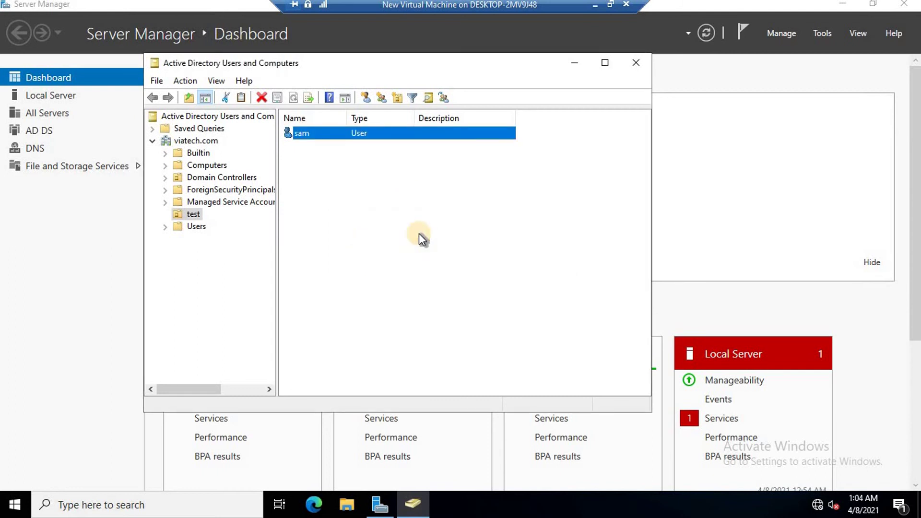
# Browse the Users container and domain root to find the spw group, then reselect the test user
pyautogui.click(186, 227)
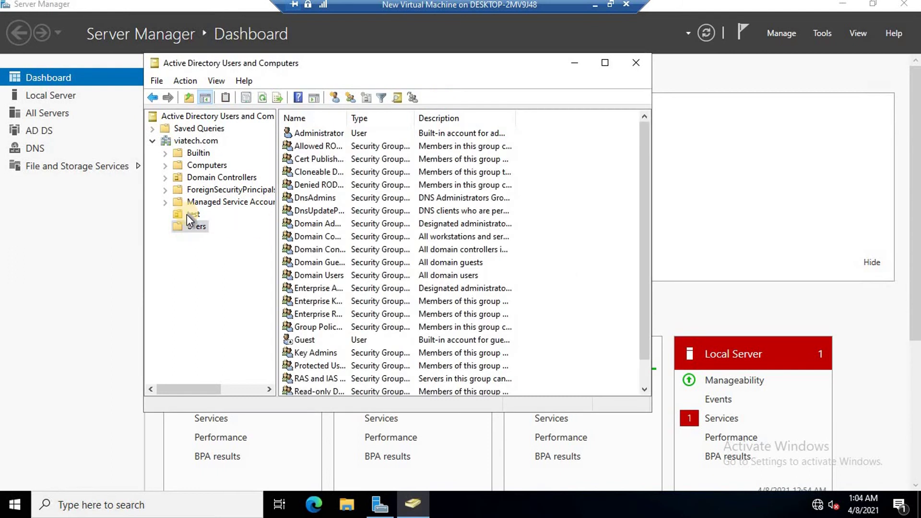
pyautogui.click(187, 214)
pyautogui.click(197, 142)
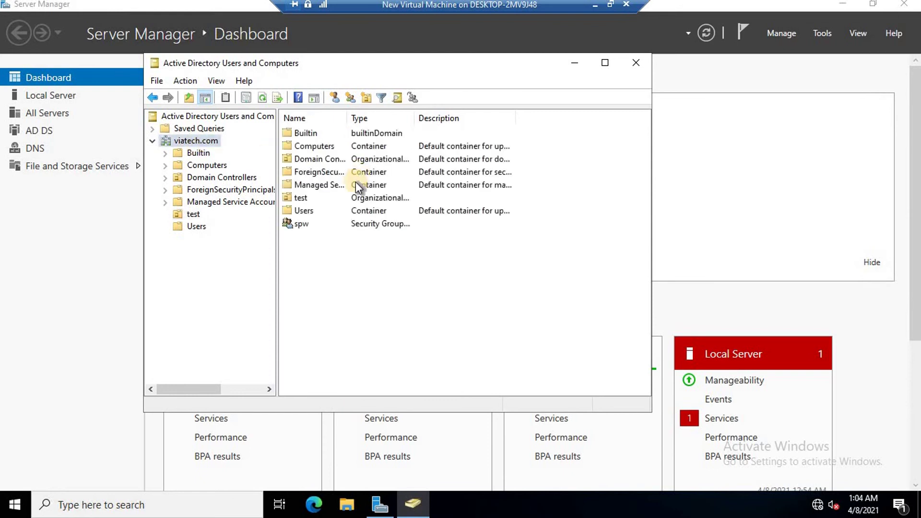
pyautogui.click(302, 224)
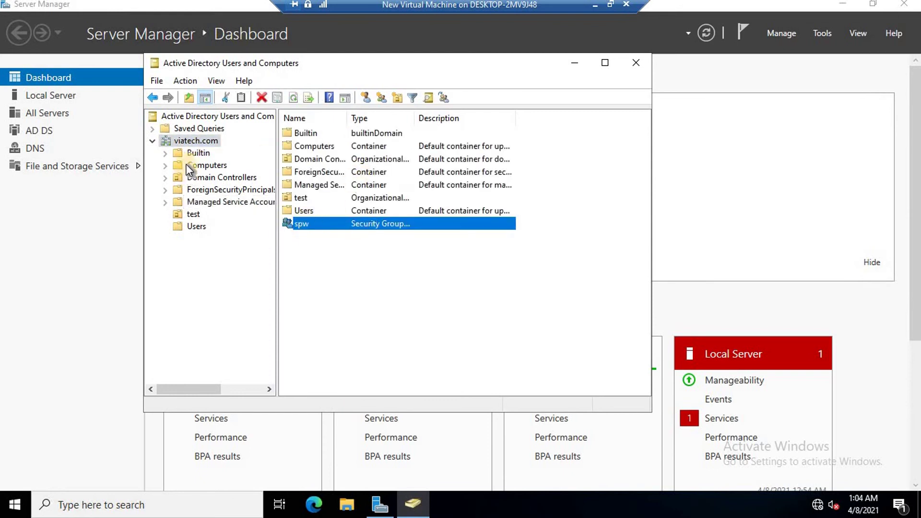
pyautogui.click(191, 215)
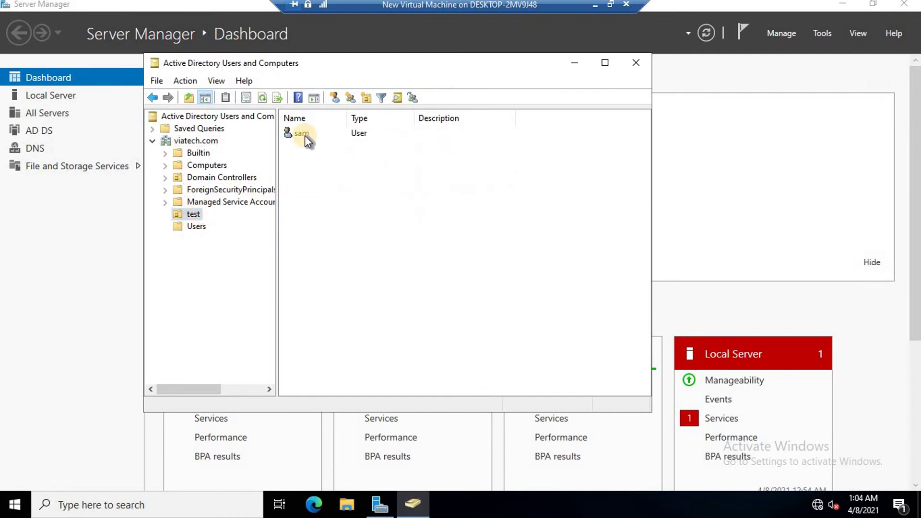
pyautogui.click(304, 134)
# Add the test OU user to the spw group
pyautogui.rightClick(304, 136)
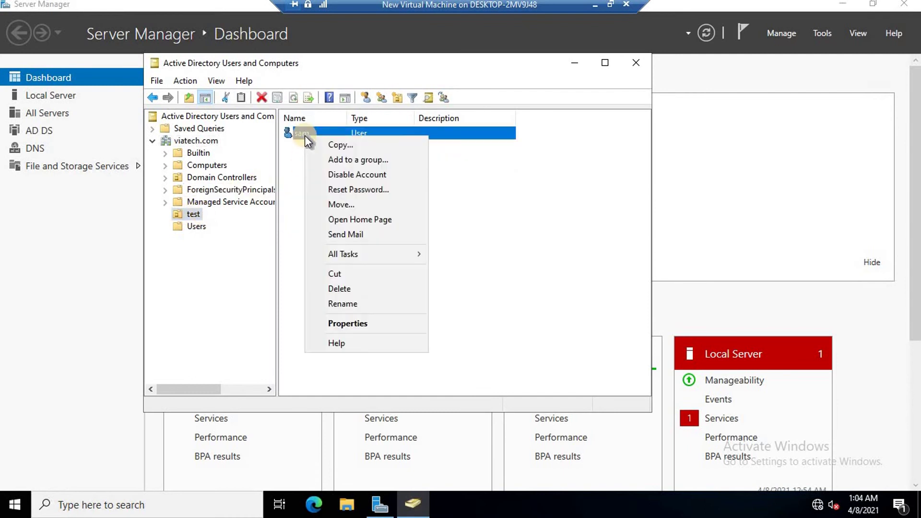
pyautogui.click(353, 162)
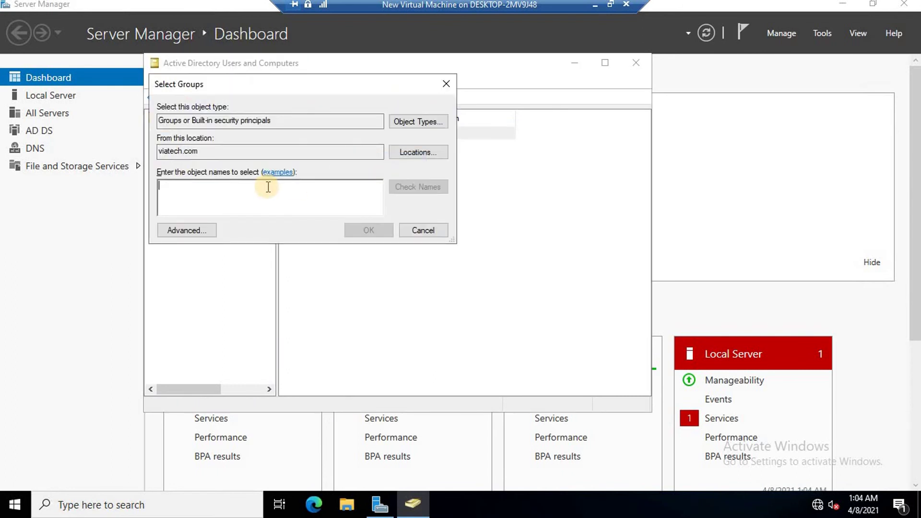
pyautogui.write('spq')
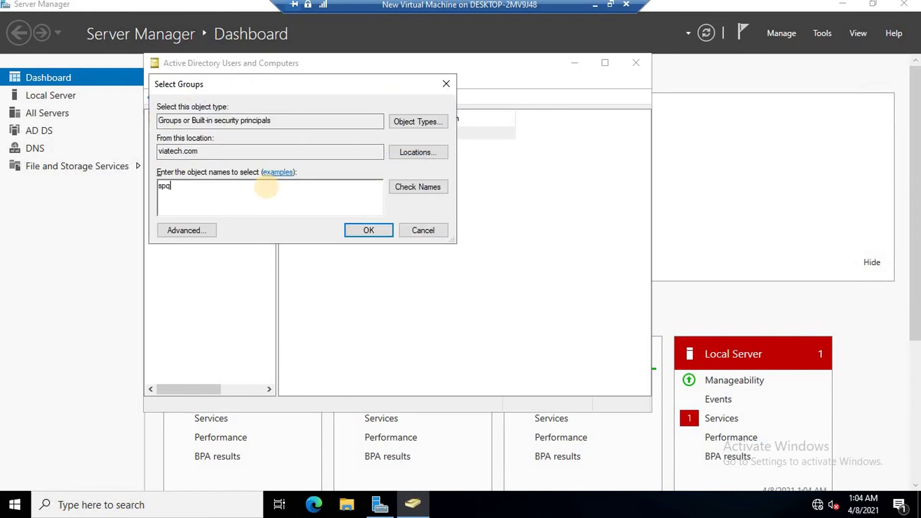
pyautogui.press('BackSpace')
pyautogui.write('w')
pyautogui.click(402, 192)
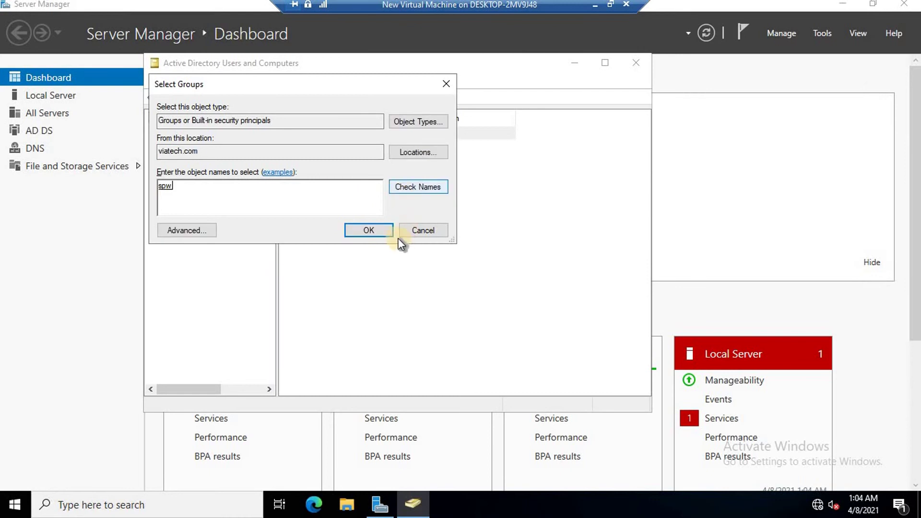
pyautogui.click(373, 230)
pyautogui.click(559, 299)
# Check the spw group in the domain root and reselect the test OU user
pyautogui.click(187, 215)
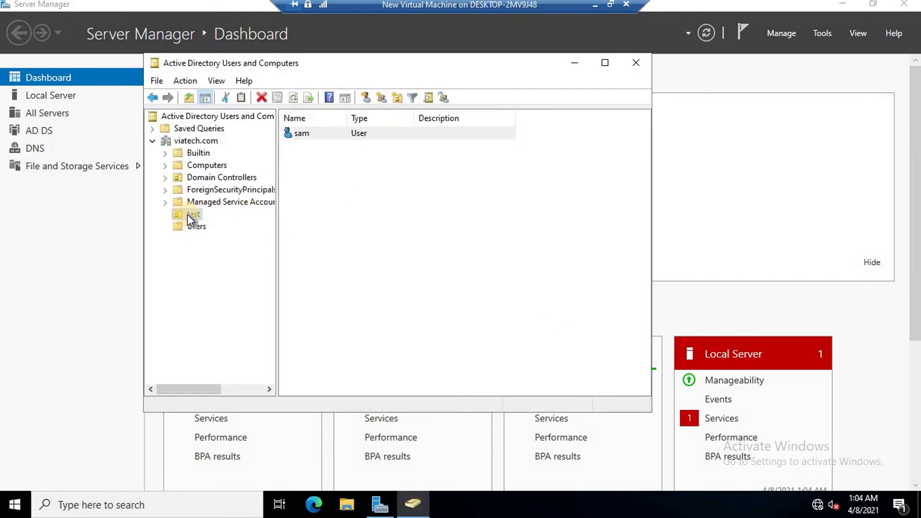
pyautogui.click(191, 142)
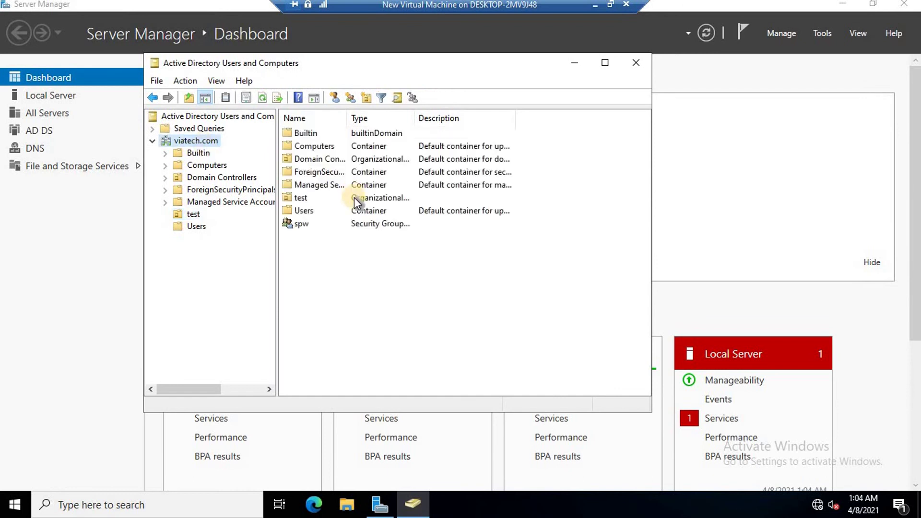
pyautogui.click(297, 223)
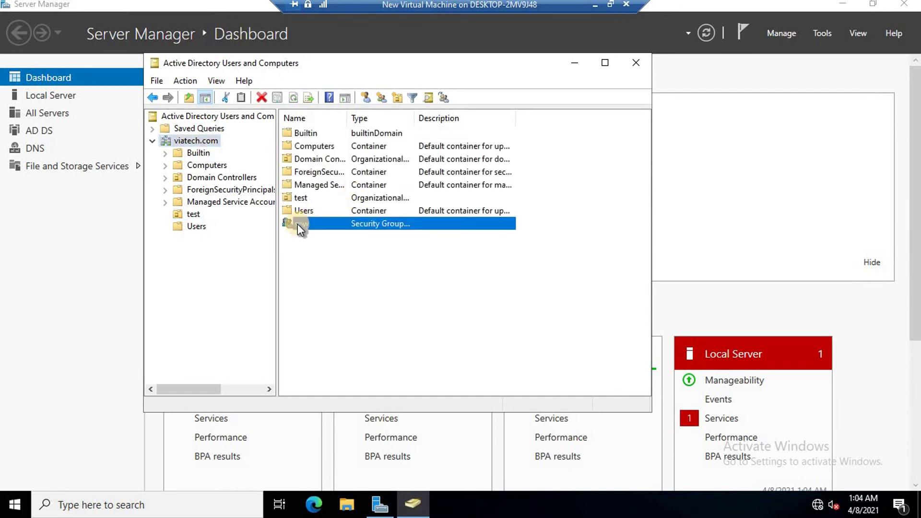
pyautogui.click(192, 214)
pyautogui.click(300, 134)
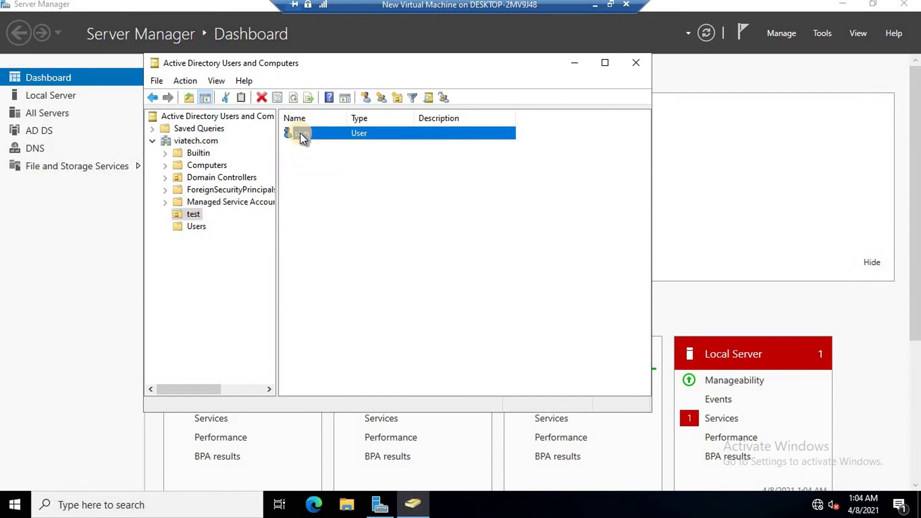
# Reset the user's password to a three-character one, which is now accepted
pyautogui.rightClick(315, 134)
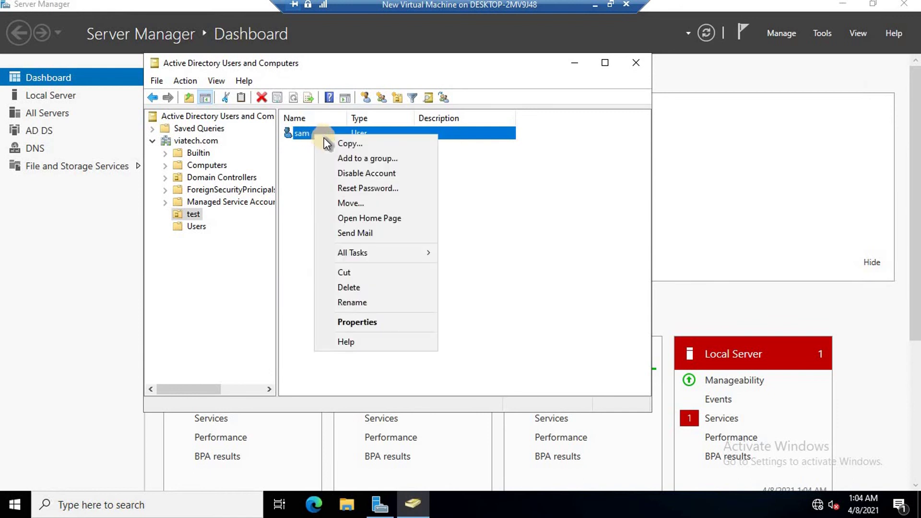
pyautogui.click(365, 188)
pyautogui.write('Pas')
pyautogui.click(421, 201)
pyautogui.write('Pas')
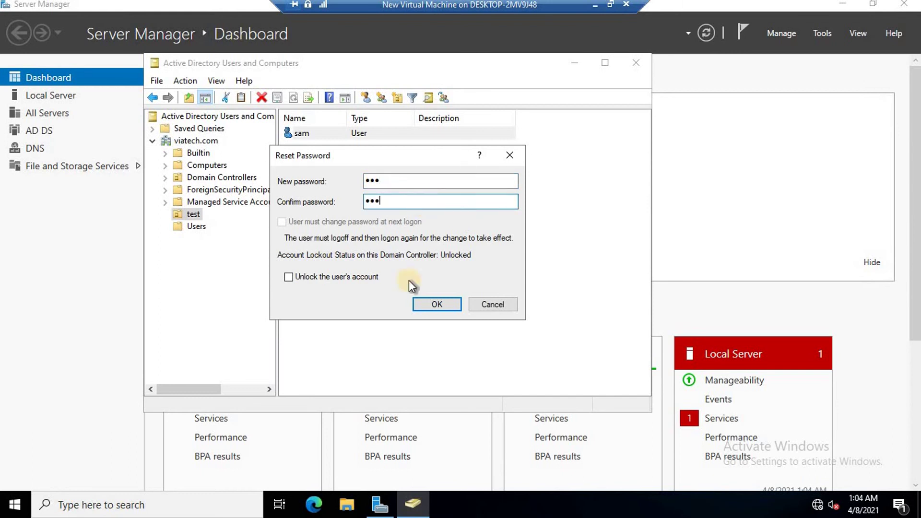
pyautogui.click(437, 305)
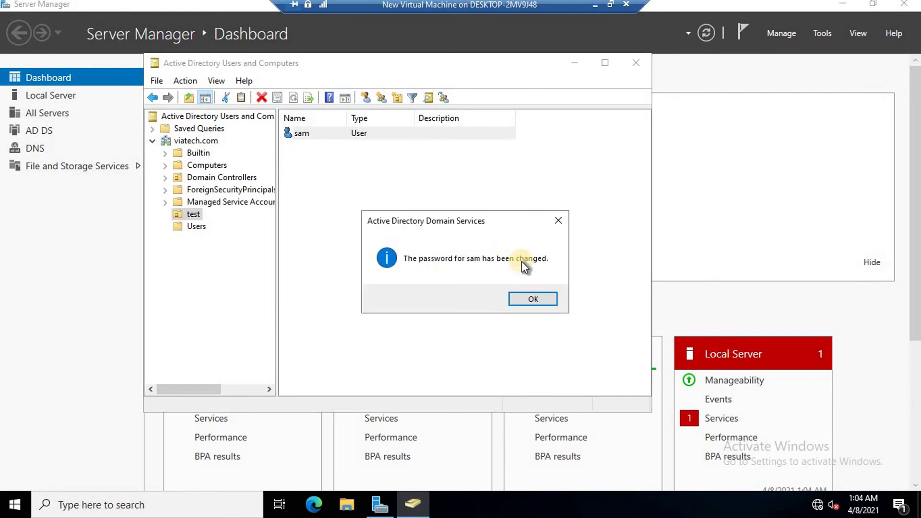
pyautogui.click(533, 299)
# Start a new user in the test OU with name and logon name 'test'
pyautogui.rightClick(344, 181)
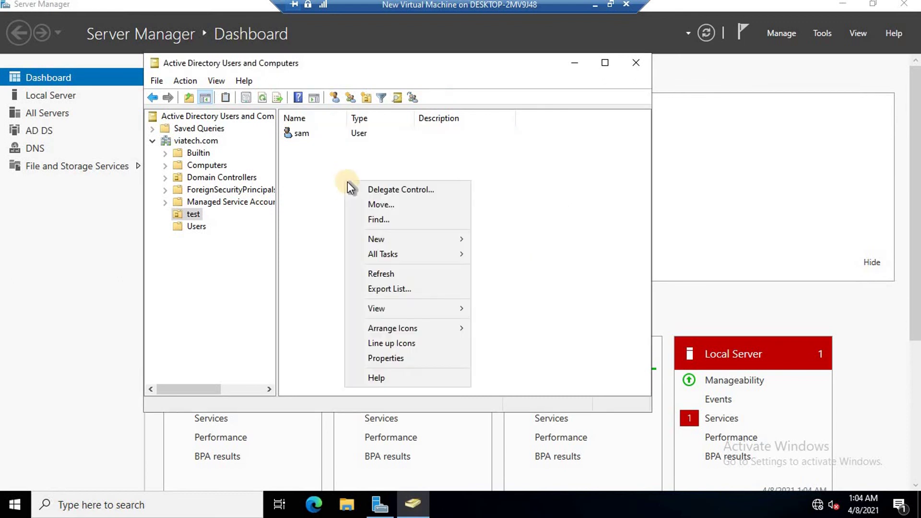
pyautogui.moveTo(379, 239)
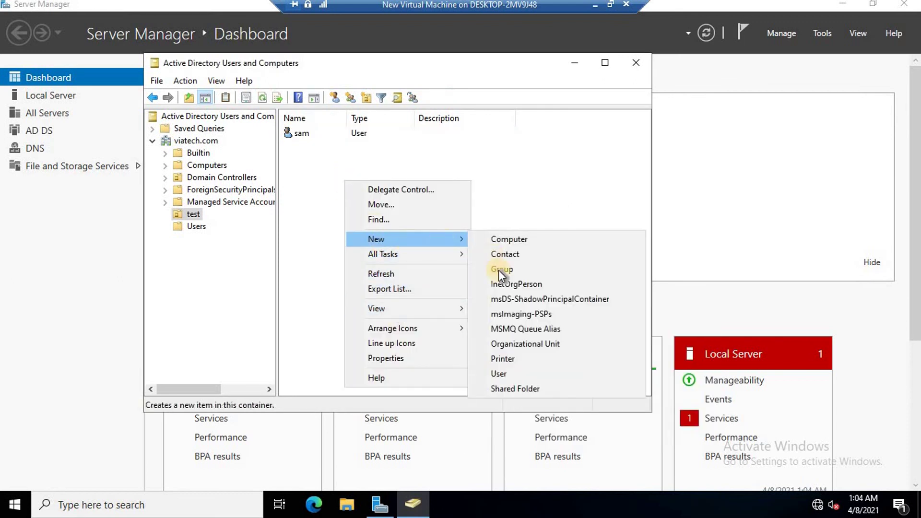
pyautogui.click(497, 373)
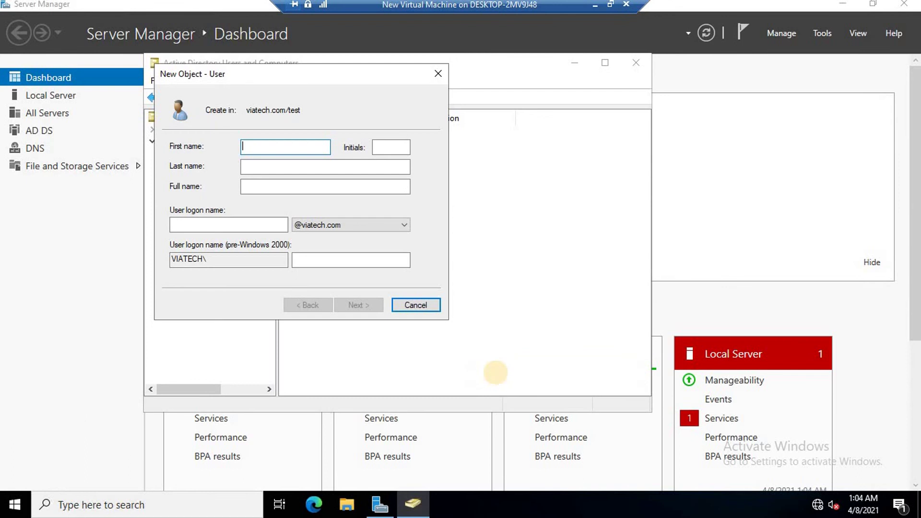
pyautogui.write('test')
pyautogui.press('Tab')
pyautogui.press('Tab')
pyautogui.press('Tab')
pyautogui.press('Tab')
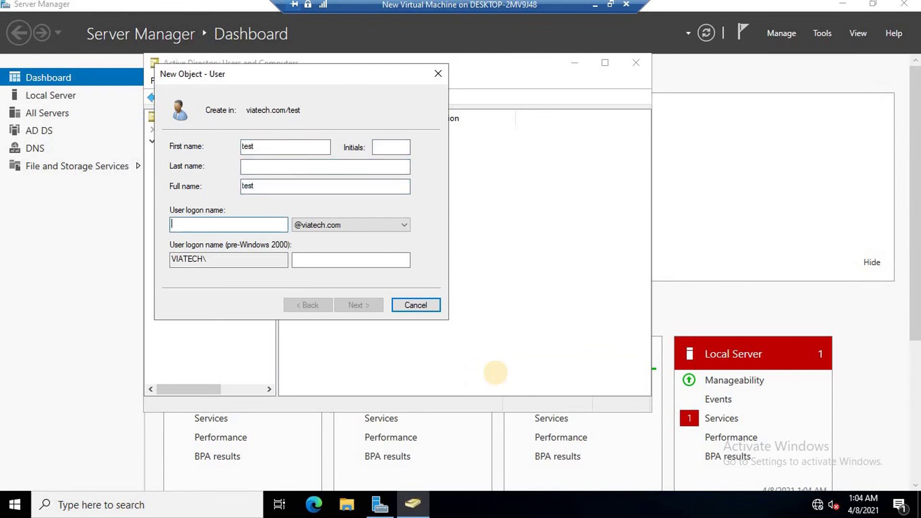
pyautogui.write('test')
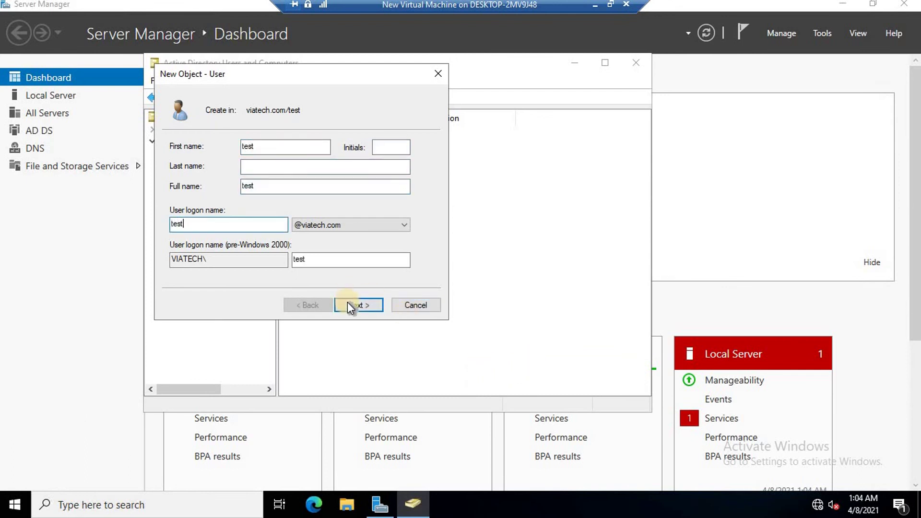
pyautogui.click(347, 304)
# Give the user a password that cannot be changed and never expires, and finish creation
pyautogui.click(173, 190)
pyautogui.click(173, 208)
pyautogui.click(173, 223)
pyautogui.click(293, 147)
pyautogui.write('•••')
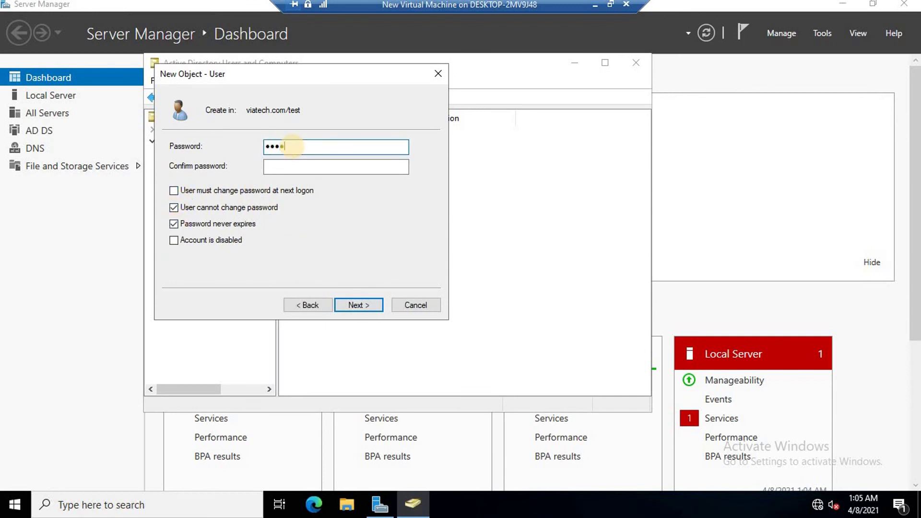
pyautogui.press('BackSpace')
pyautogui.press('BackSpace')
pyautogui.press('BackSpace')
pyautogui.write('•••••••••')
pyautogui.press('Tab')
pyautogui.write('•••••••••')
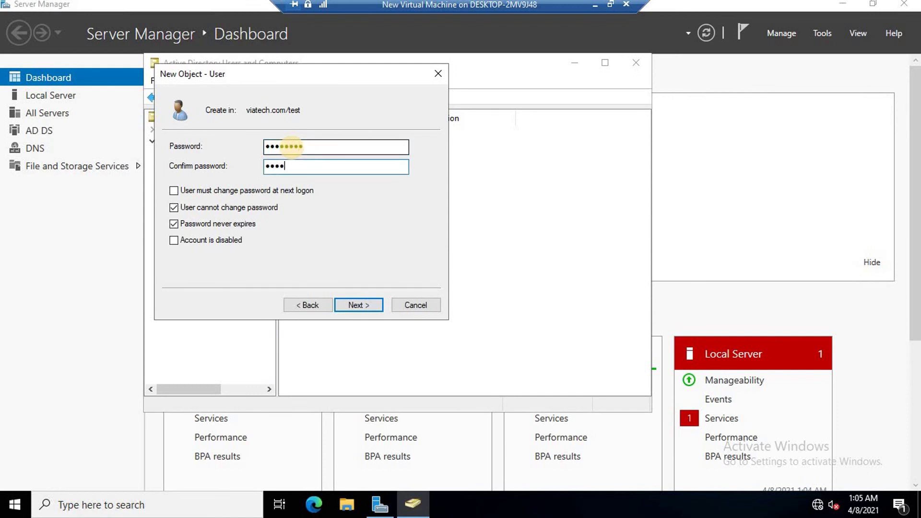
pyautogui.press('Return')
pyautogui.press('Return')
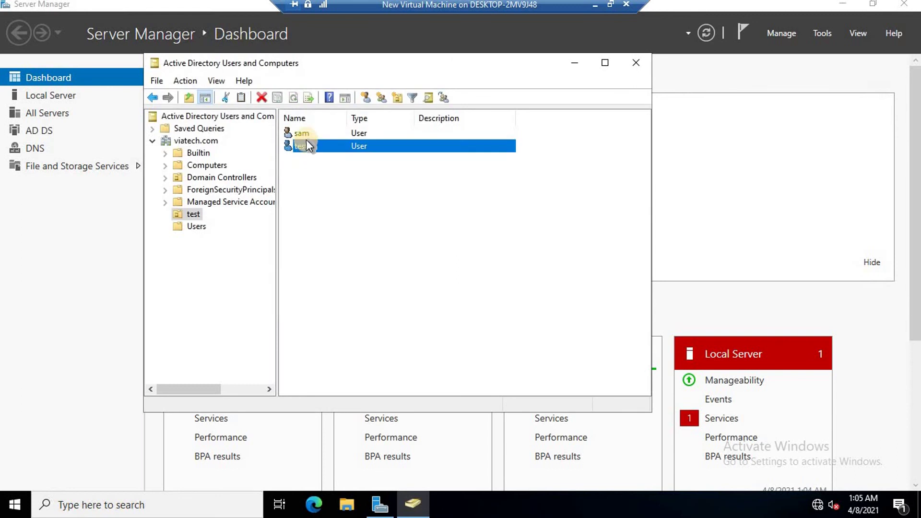
# Try a three-character password reset for 'test', which the policy rejects
pyautogui.rightClick(306, 139)
pyautogui.click(350, 194)
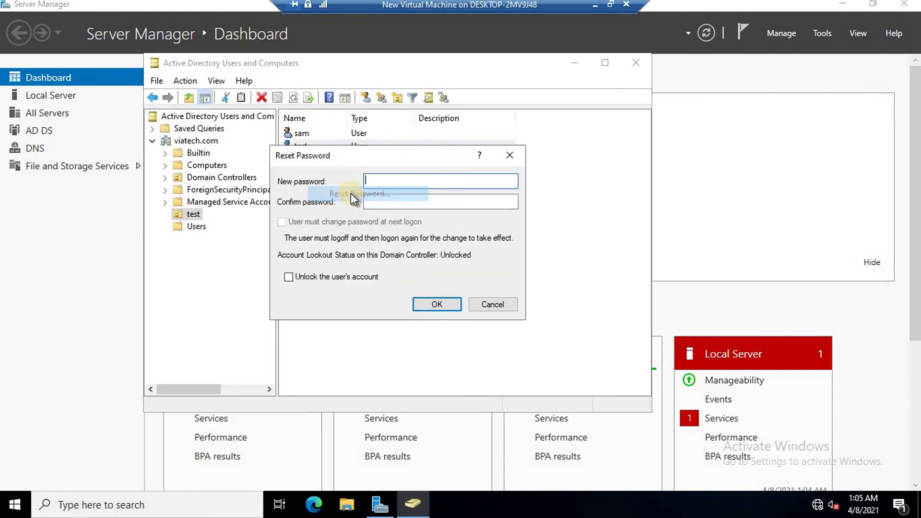
pyautogui.write('•••')
pyautogui.press('Tab')
pyautogui.write('•••')
pyautogui.click(437, 304)
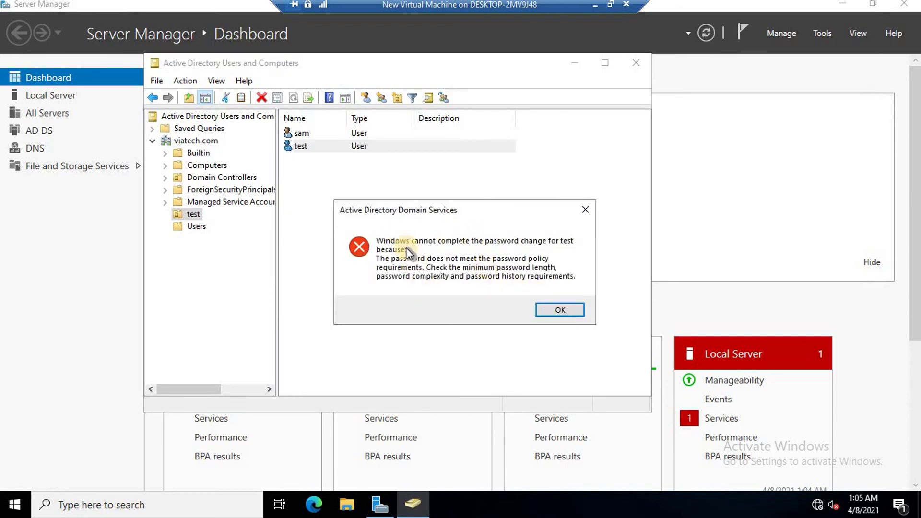
pyautogui.click(561, 309)
# Add the 'test' user to the spw group
pyautogui.rightClick(301, 146)
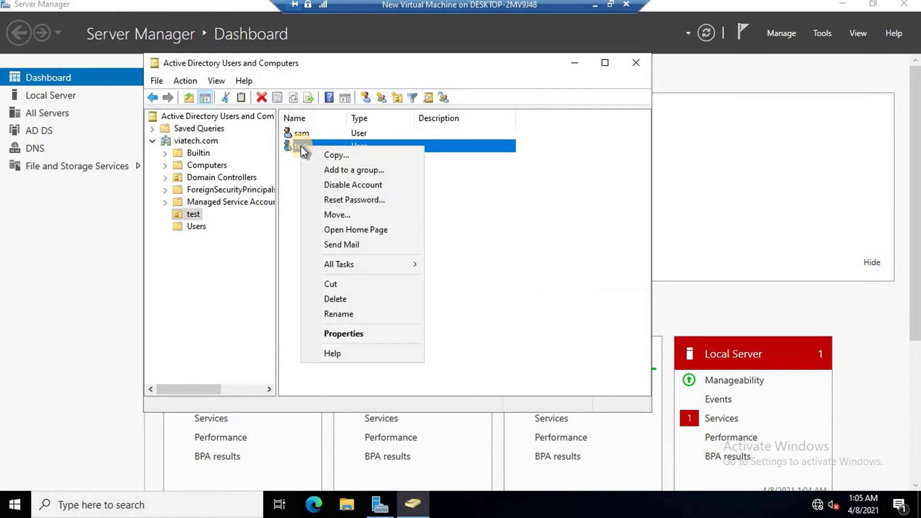
pyautogui.click(336, 169)
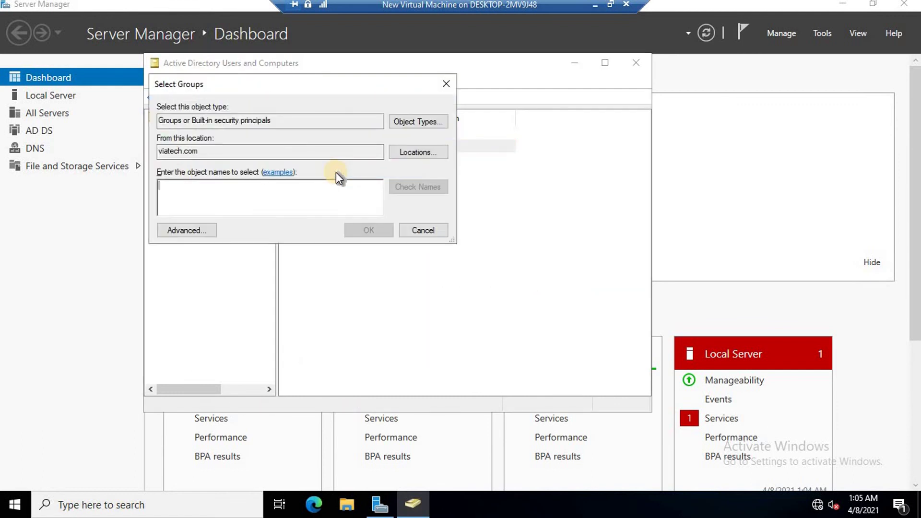
pyautogui.write('spq')
pyautogui.press('BackSpace')
pyautogui.write('w')
pyautogui.click(433, 183)
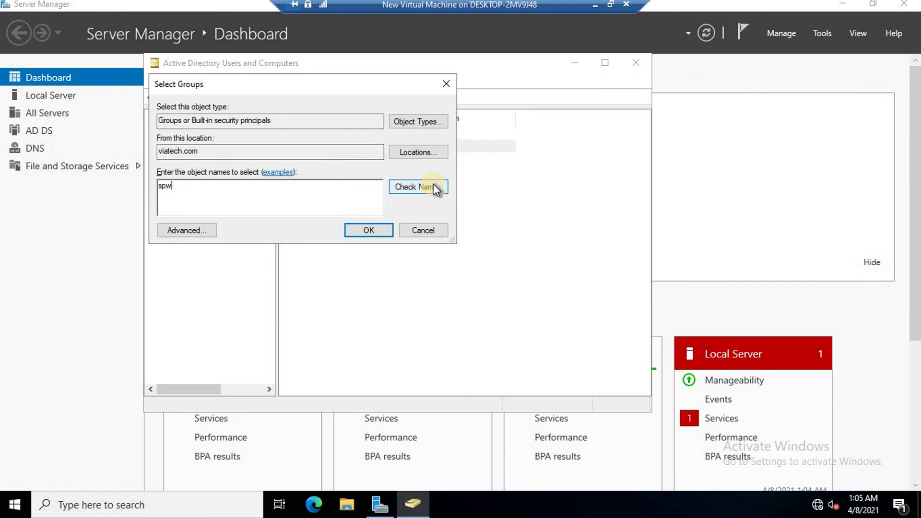
pyautogui.click(378, 224)
pyautogui.click(561, 298)
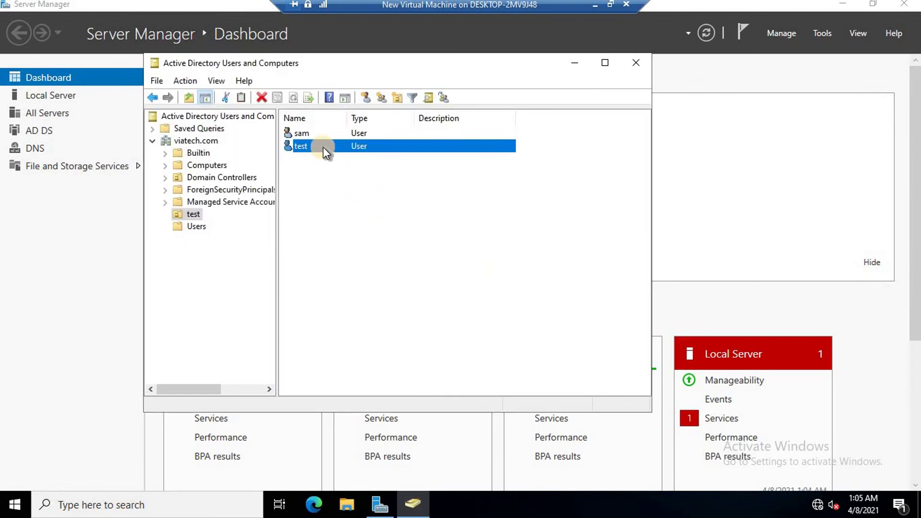
# Reset the 'test' user's password to three characters successfully and minimize the ADUC window
pyautogui.rightClick(323, 147)
pyautogui.click(371, 203)
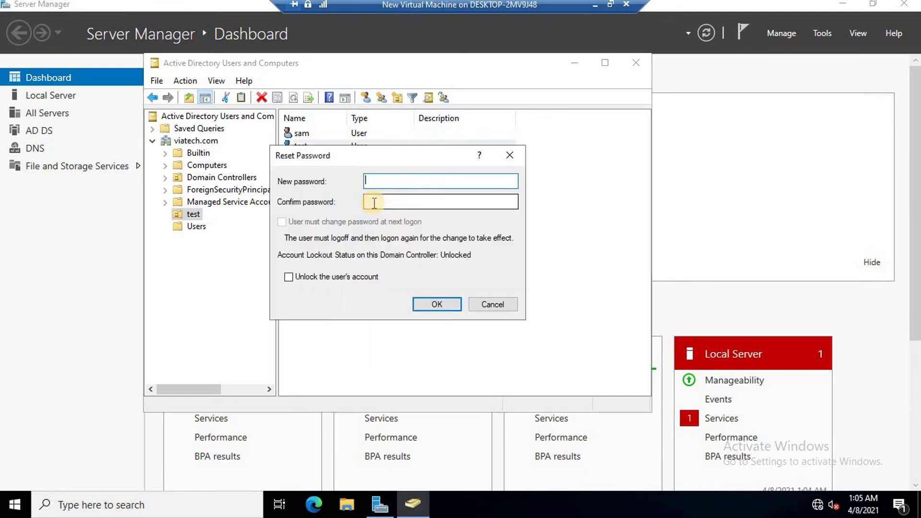
pyautogui.write('***')
pyautogui.press('Tab')
pyautogui.write('***')
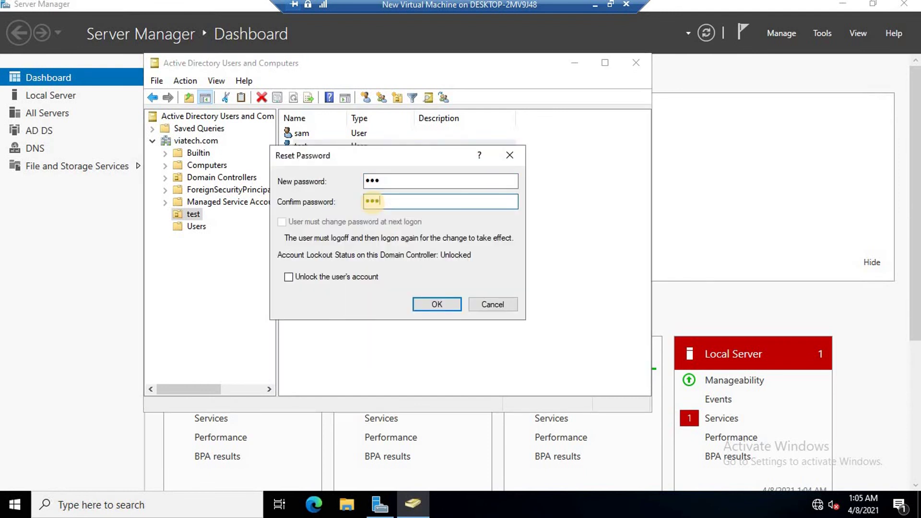
pyautogui.click(446, 308)
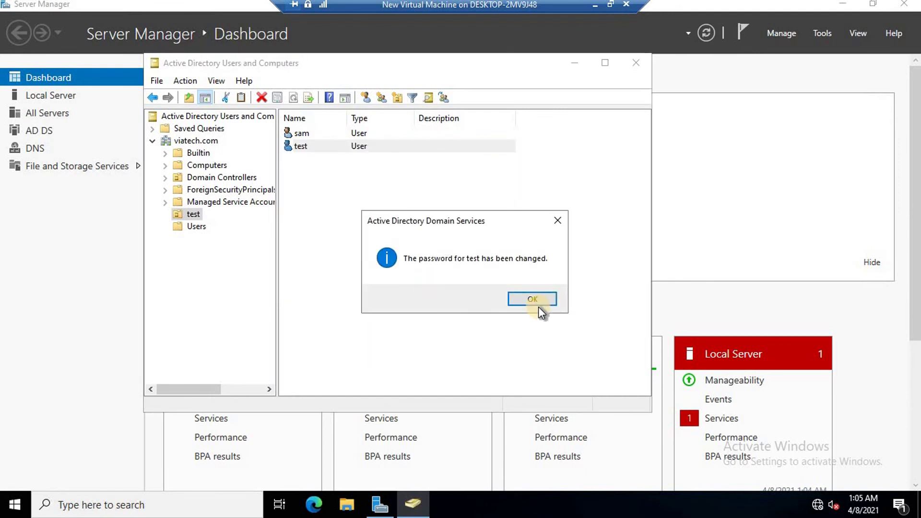
pyautogui.click(534, 298)
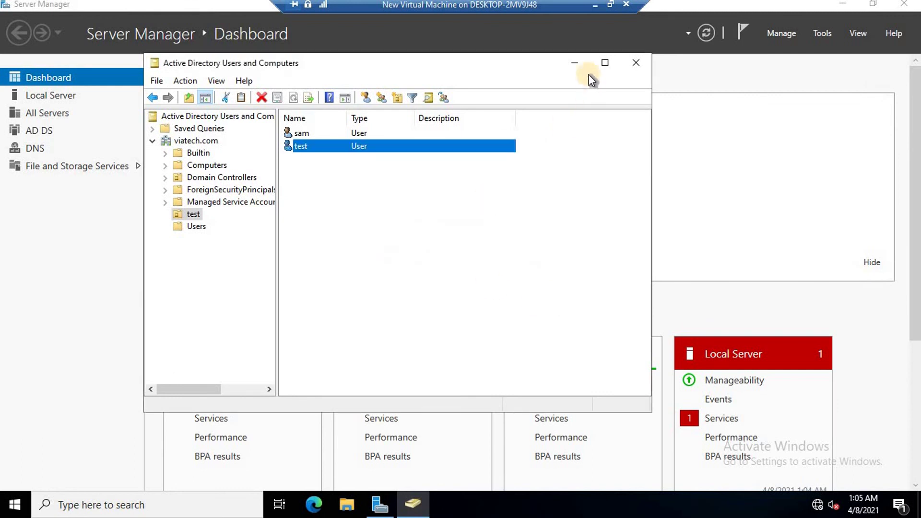
pyautogui.click(576, 60)
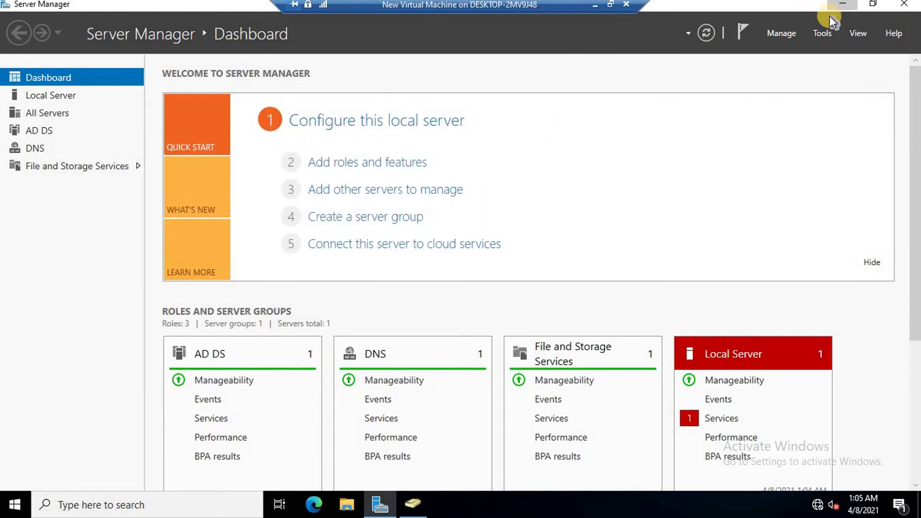
# Minimize Server Manager and the virtual machine window to reveal the host desktop's title slide
pyautogui.click(841, 5)
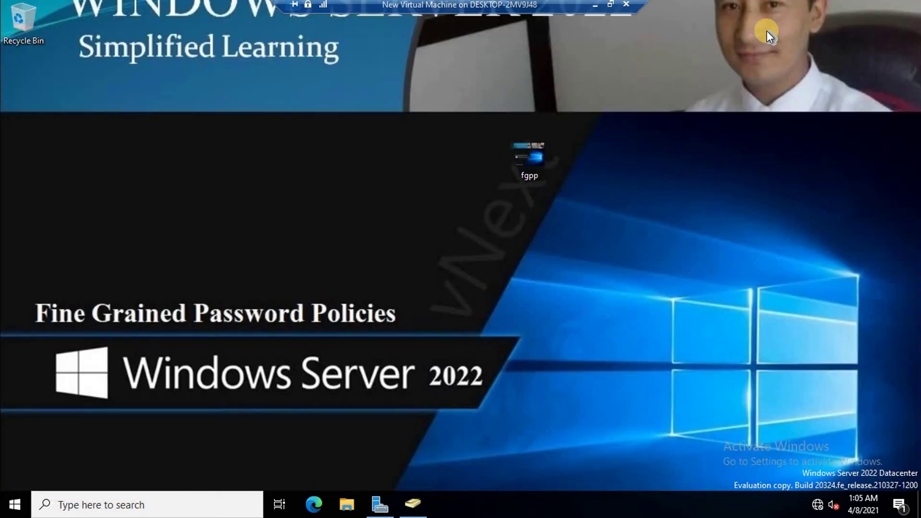
pyautogui.click(595, 5)
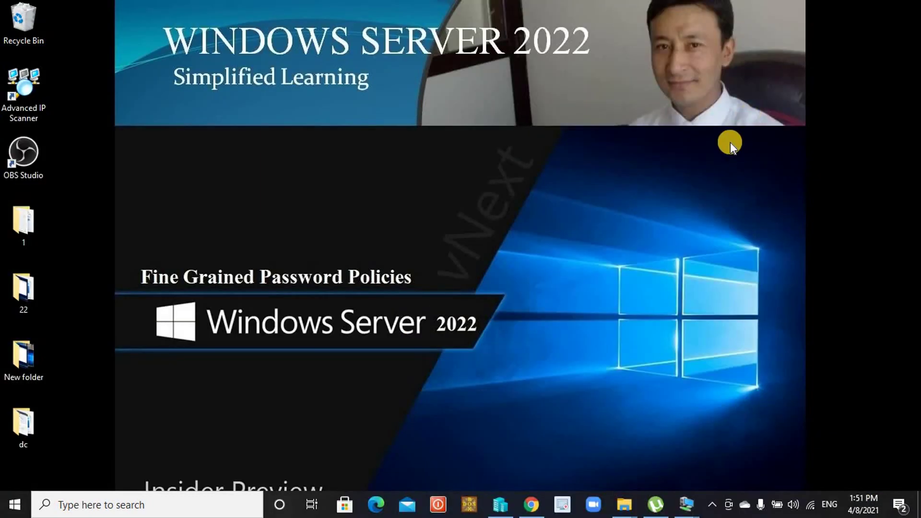